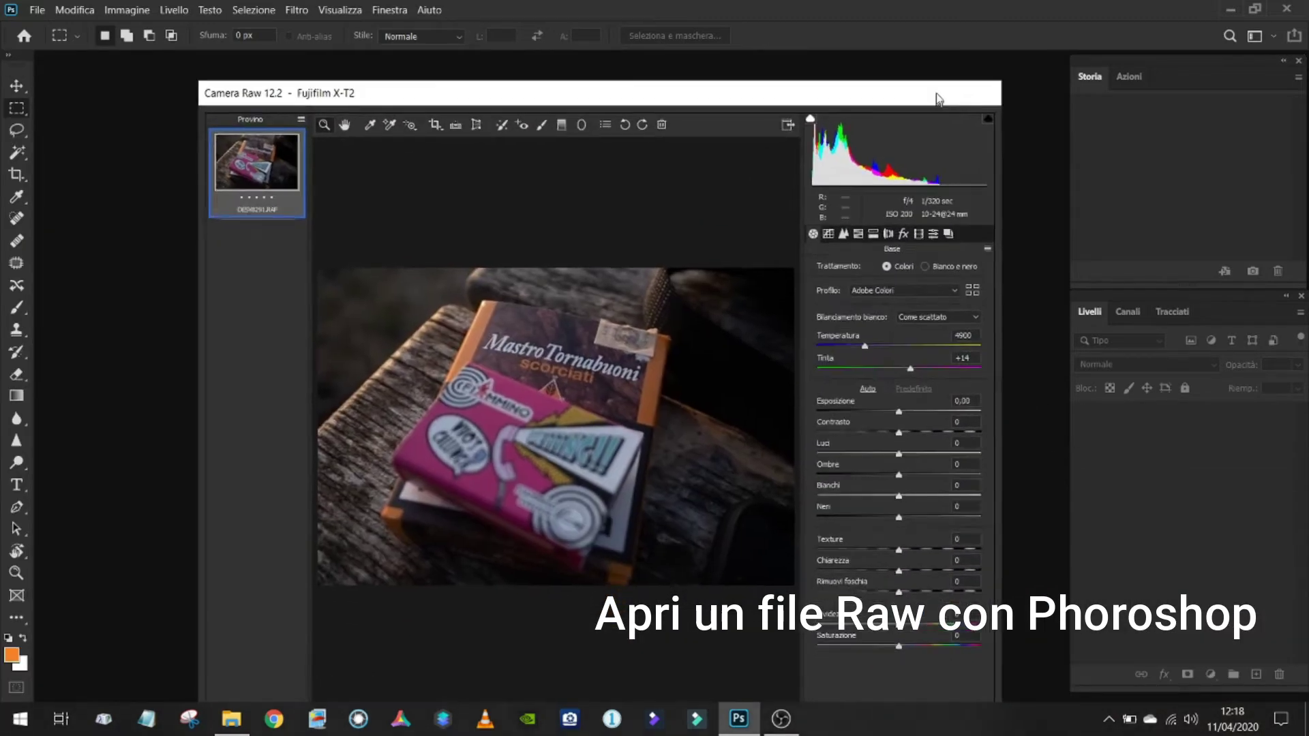
Set the raw photo's exposure to -0.40, contrast to +12, blacks to -15 and shadows to +31
{"action": "left_click_drag", "start_coordinate": [939, 98], "coordinate": [942, 80]}
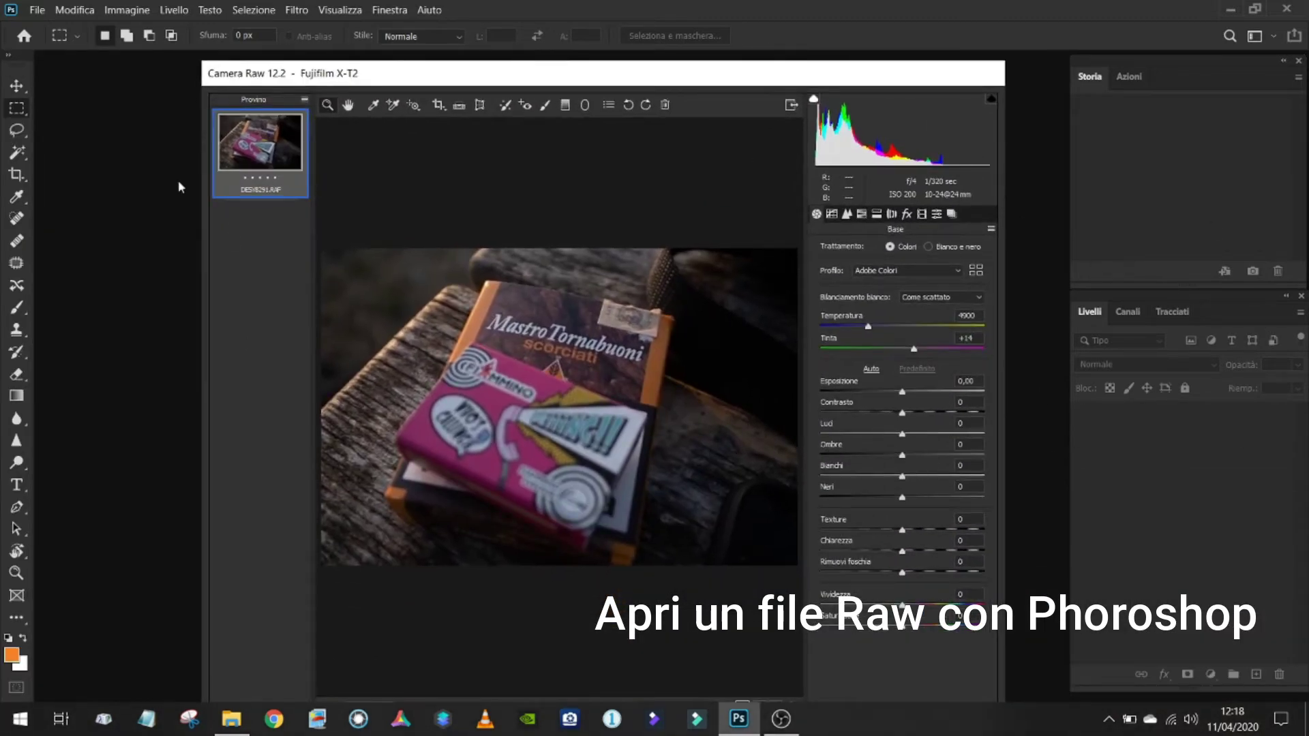
{"action": "left_click", "coordinate": [902, 393]}
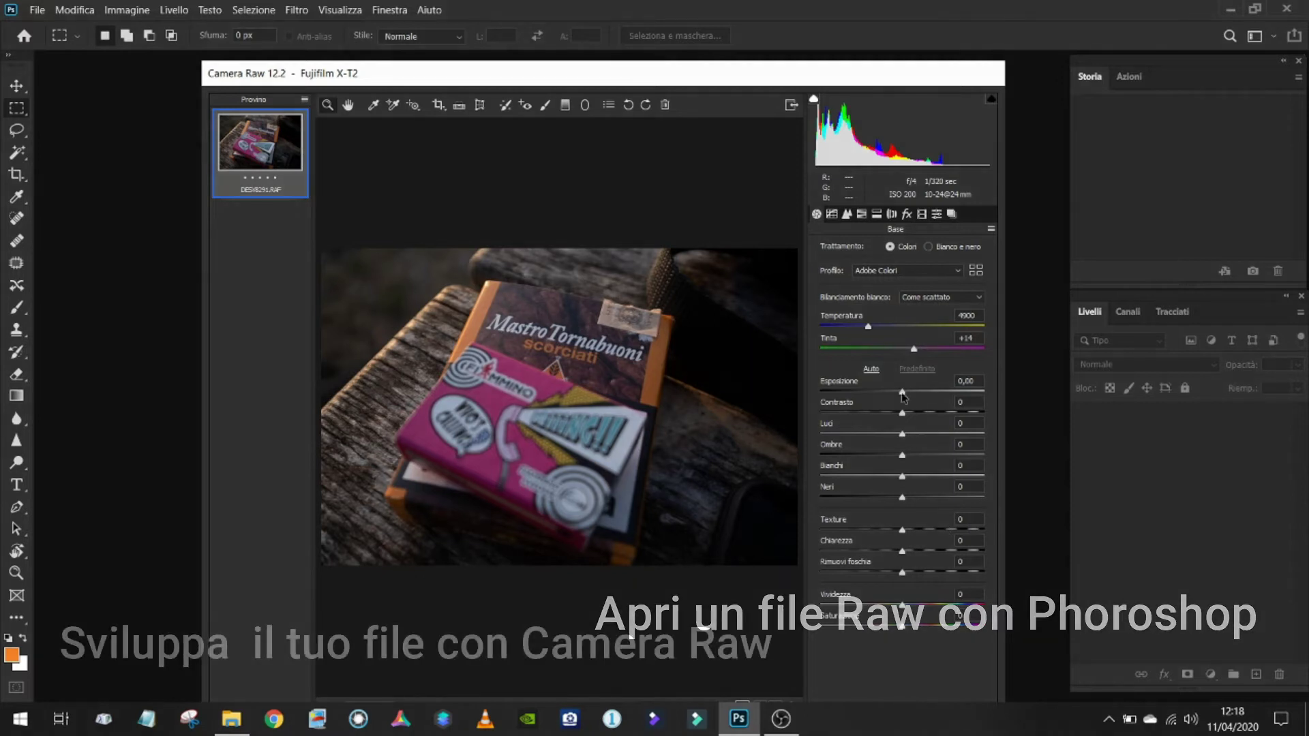
{"action": "left_click_drag", "start_coordinate": [901, 396], "coordinate": [896, 398]}
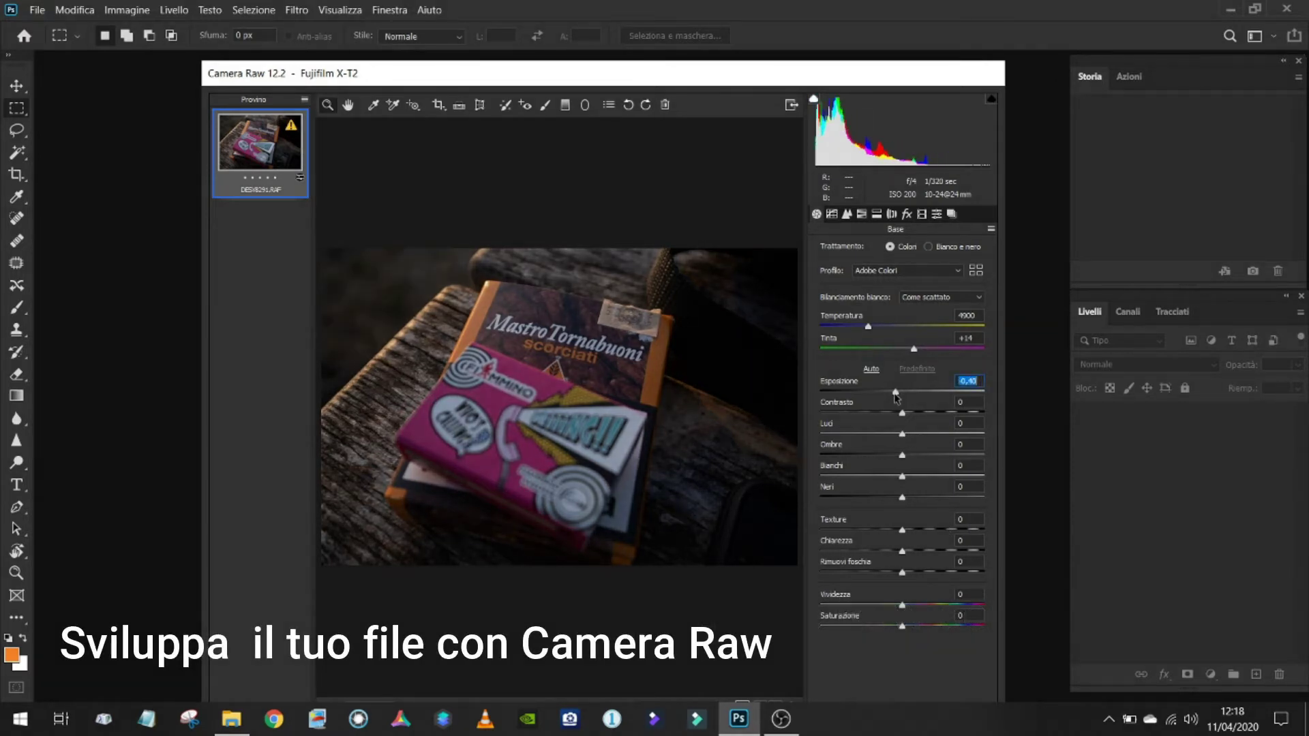
{"action": "left_click_drag", "start_coordinate": [902, 413], "coordinate": [912, 420]}
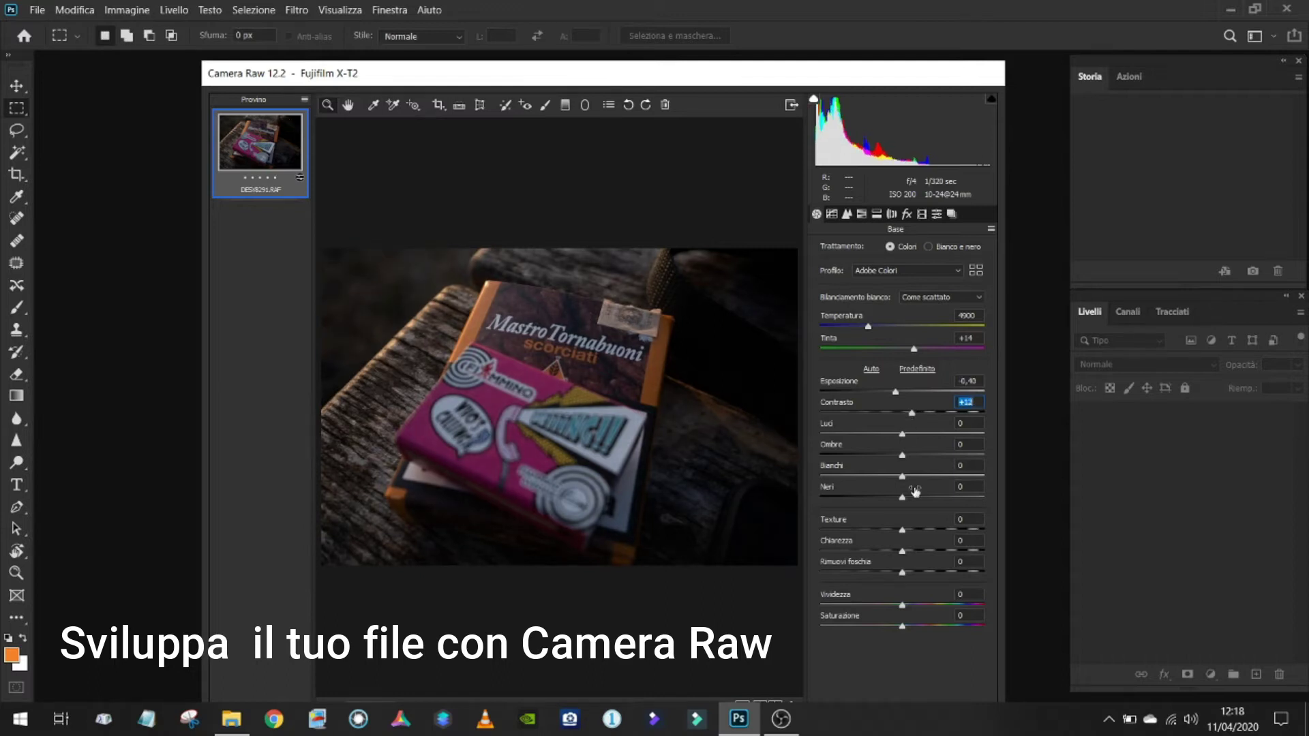
{"action": "left_click_drag", "start_coordinate": [904, 502], "coordinate": [890, 525]}
{"action": "left_click_drag", "start_coordinate": [903, 457], "coordinate": [926, 476]}
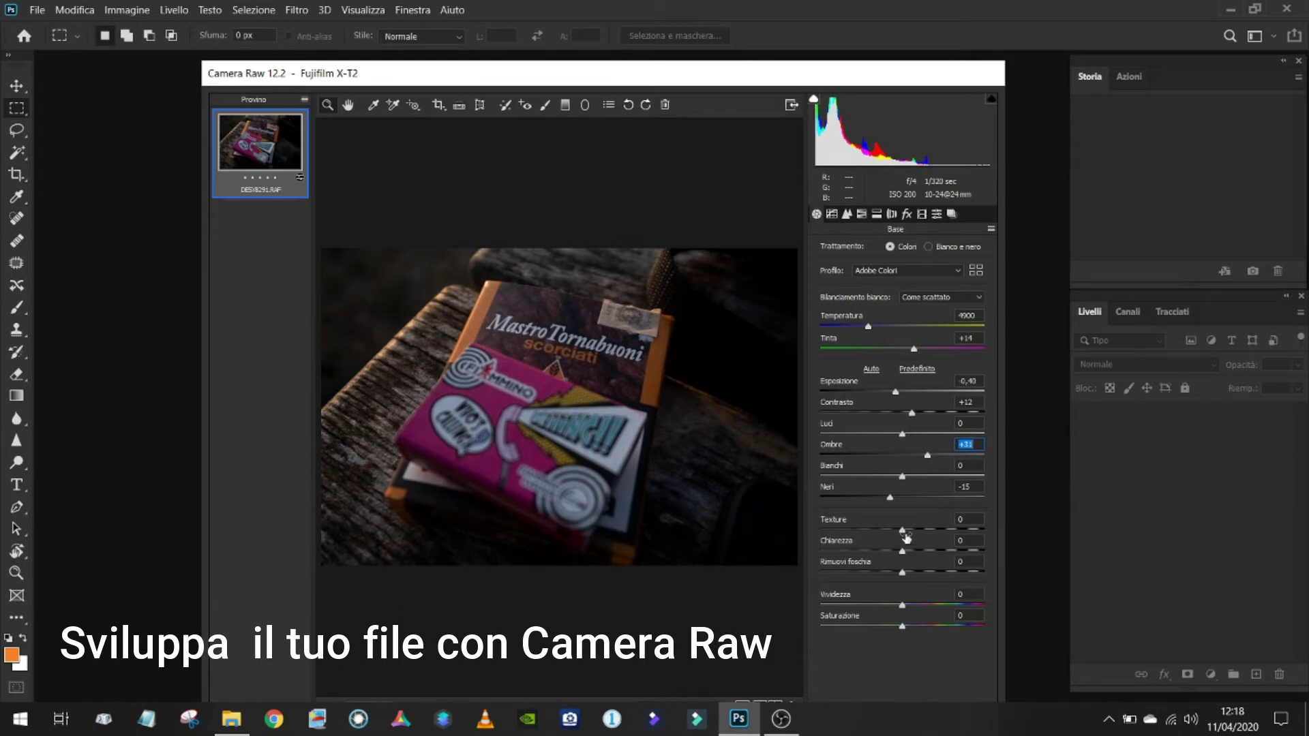
Set texture to +20, clarity and dehaze to +8 each, and adjust the vibrance
{"action": "left_click_drag", "start_coordinate": [904, 535], "coordinate": [1083, 582]}
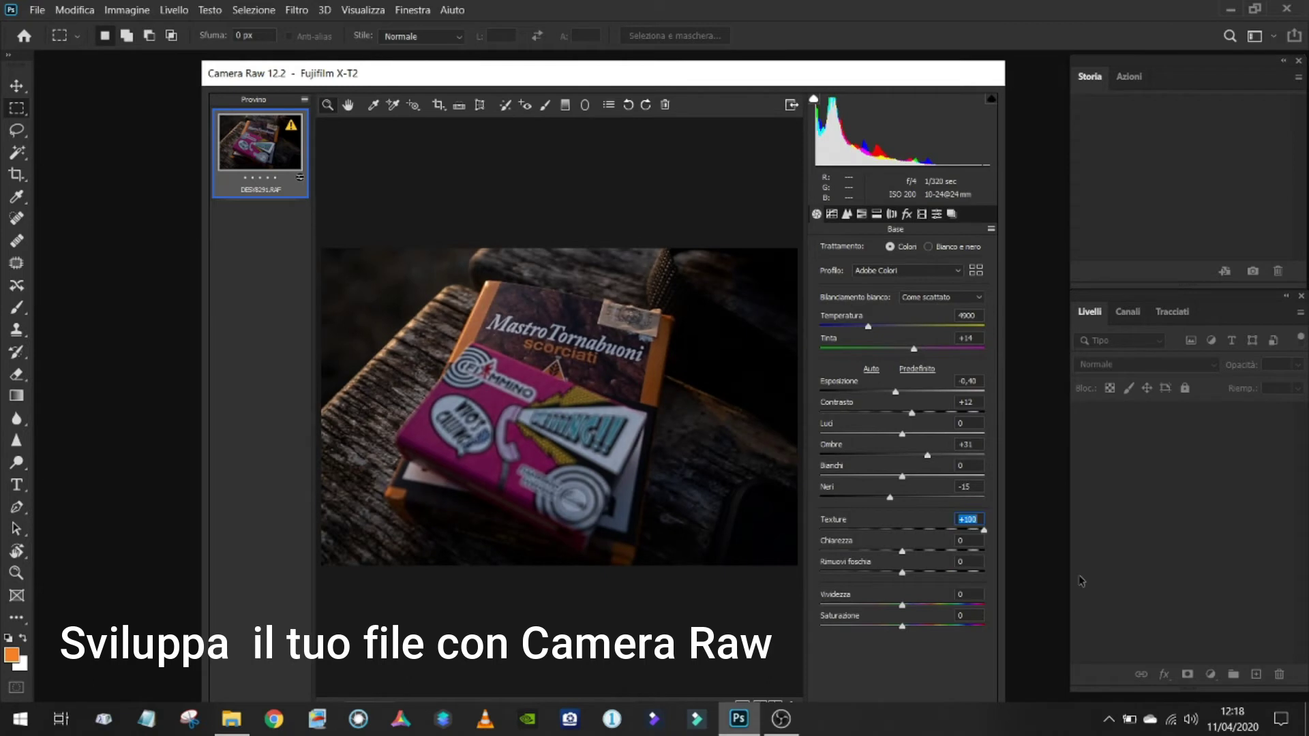
{"action": "left_click_drag", "start_coordinate": [986, 562], "coordinate": [919, 554]}
{"action": "left_click_drag", "start_coordinate": [927, 550], "coordinate": [989, 551]}
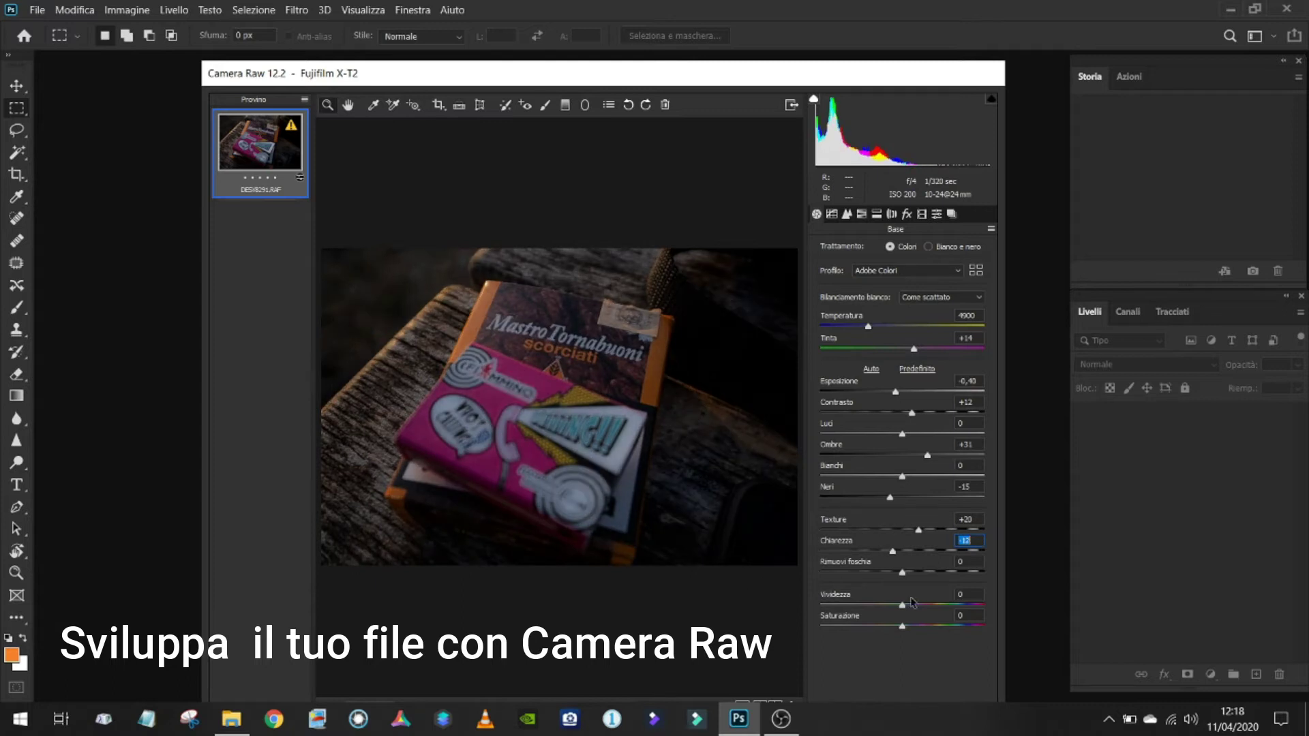
{"action": "left_click_drag", "start_coordinate": [984, 597], "coordinate": [916, 596]}
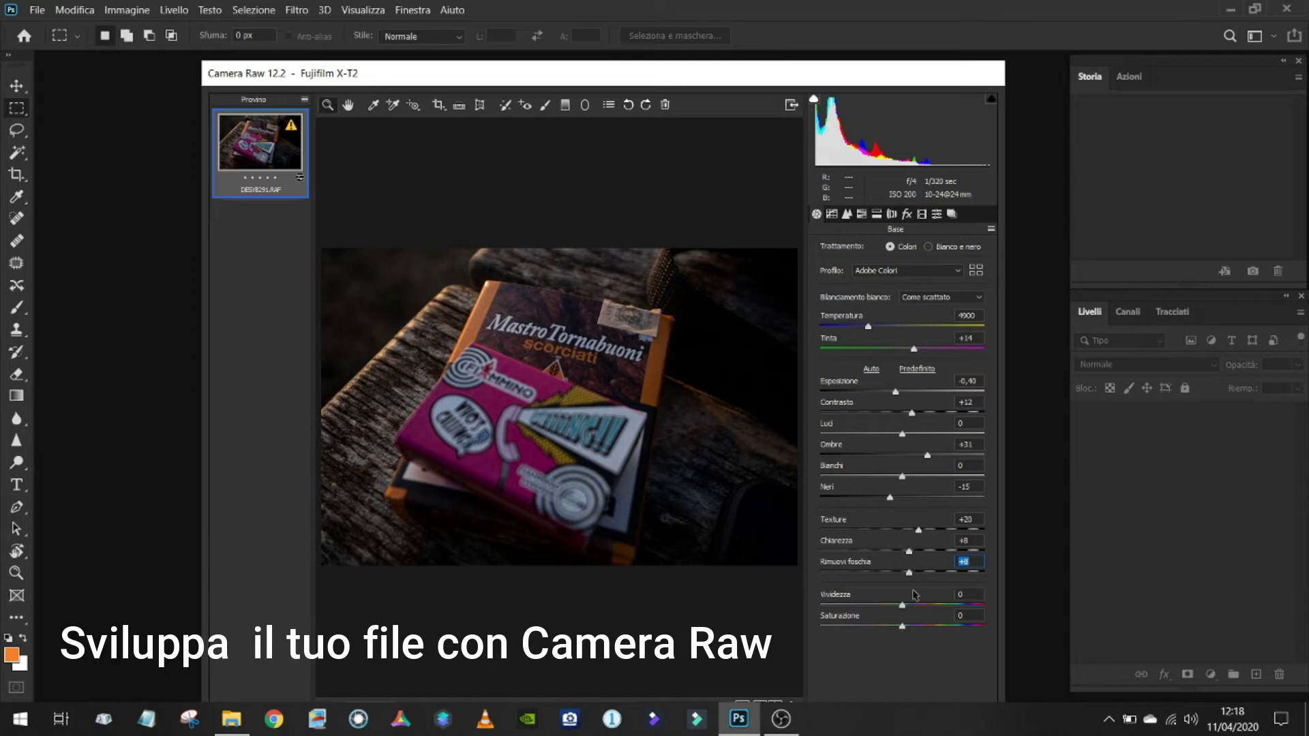
{"action": "left_click_drag", "start_coordinate": [902, 605], "coordinate": [904, 648]}
Shape the RGB point curve into an S with lifted blacks, placing the darkest point at input 19, output 21
{"action": "left_click", "coordinate": [832, 214]}
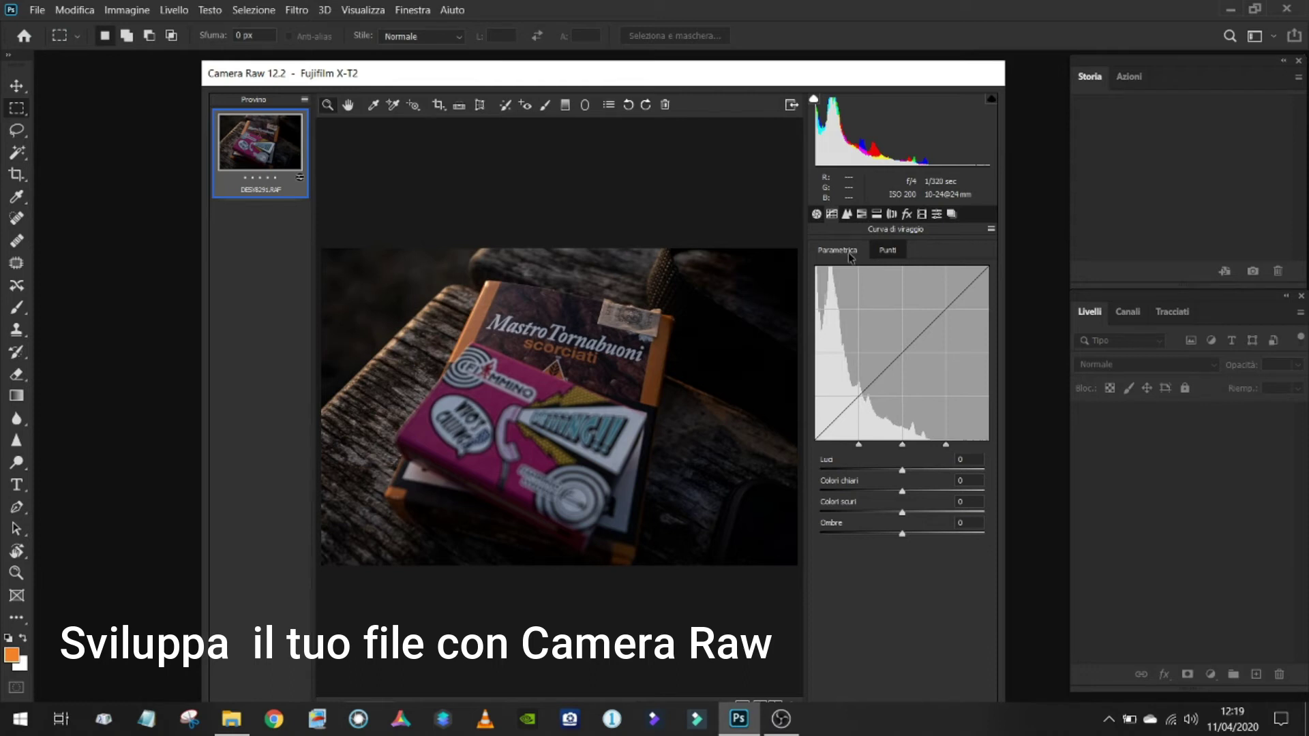
{"action": "left_click", "coordinate": [886, 251]}
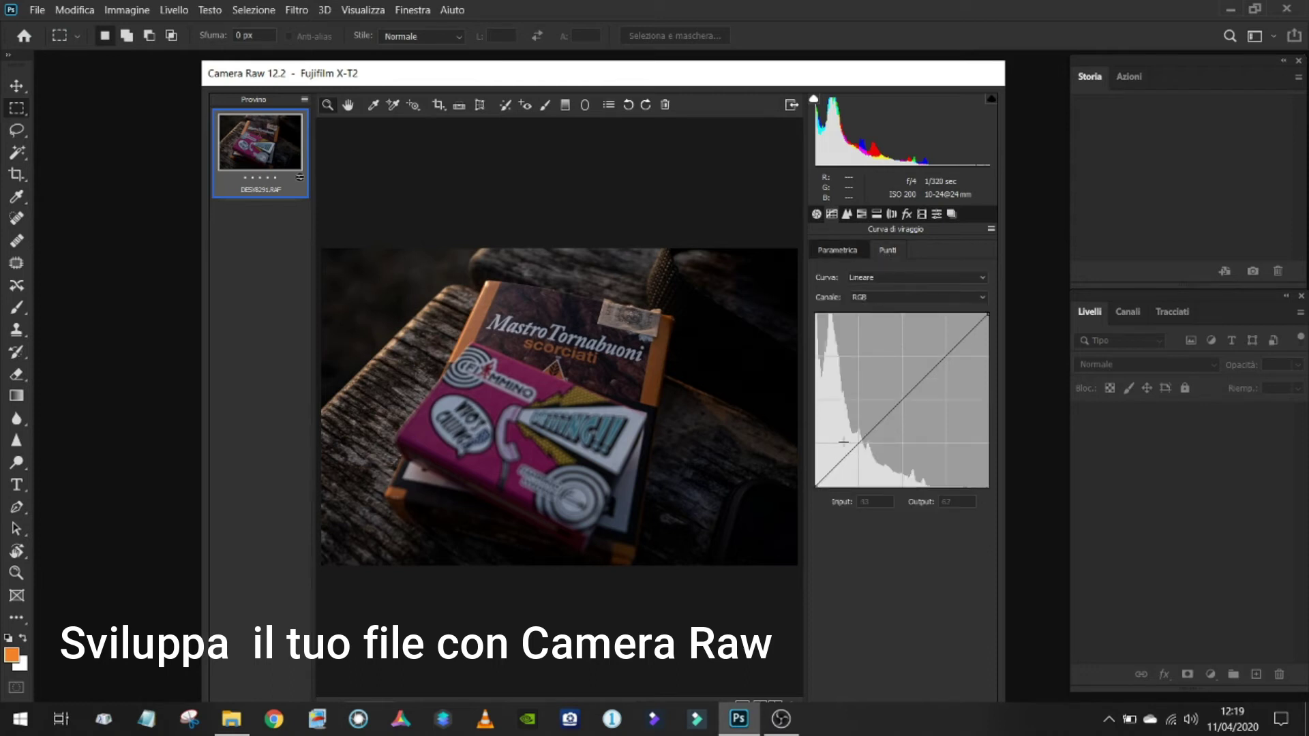
{"action": "left_click", "coordinate": [836, 469]}
{"action": "left_click_drag", "start_coordinate": [816, 486], "coordinate": [856, 461]}
{"action": "left_click_drag", "start_coordinate": [900, 421], "coordinate": [888, 407]}
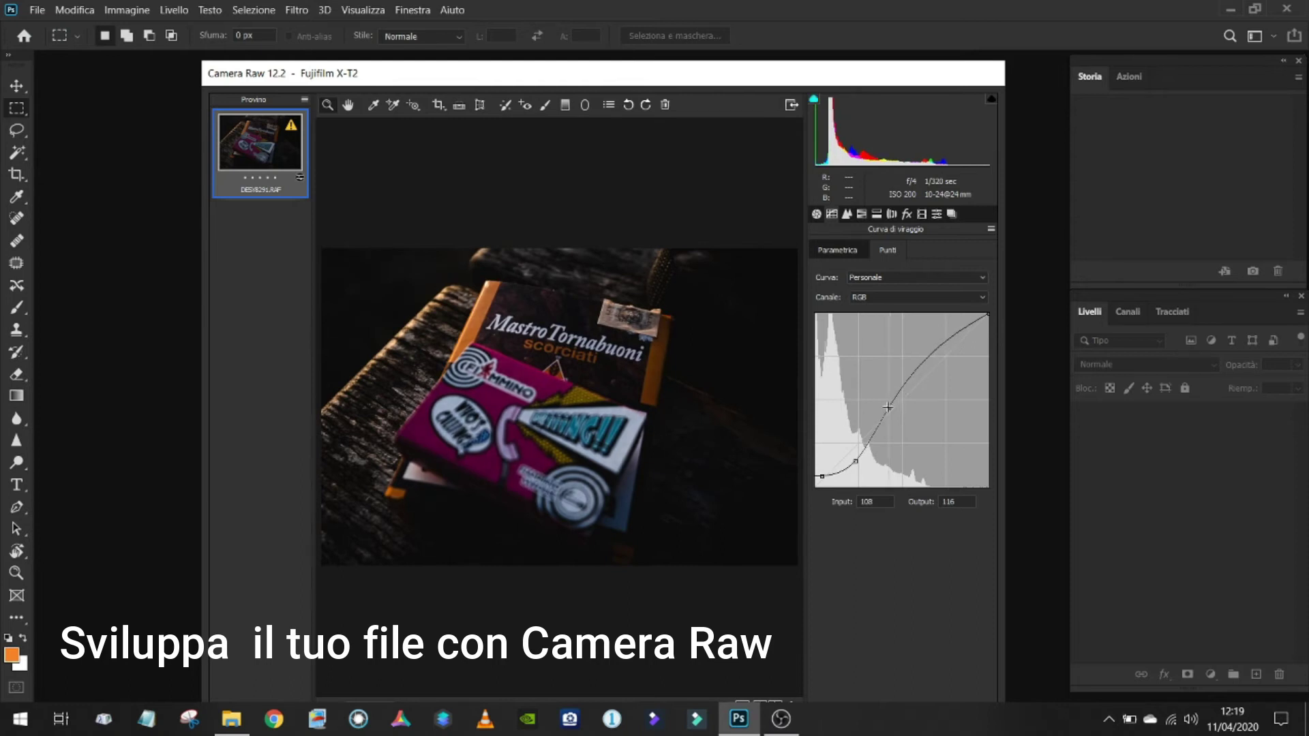
{"action": "mouse_move", "coordinate": [822, 476]}
{"action": "left_mouse_down"}
{"action": "mouse_move", "coordinate": [853, 457]}
{"action": "mouse_move", "coordinate": [828, 472]}
{"action": "left_mouse_up"}
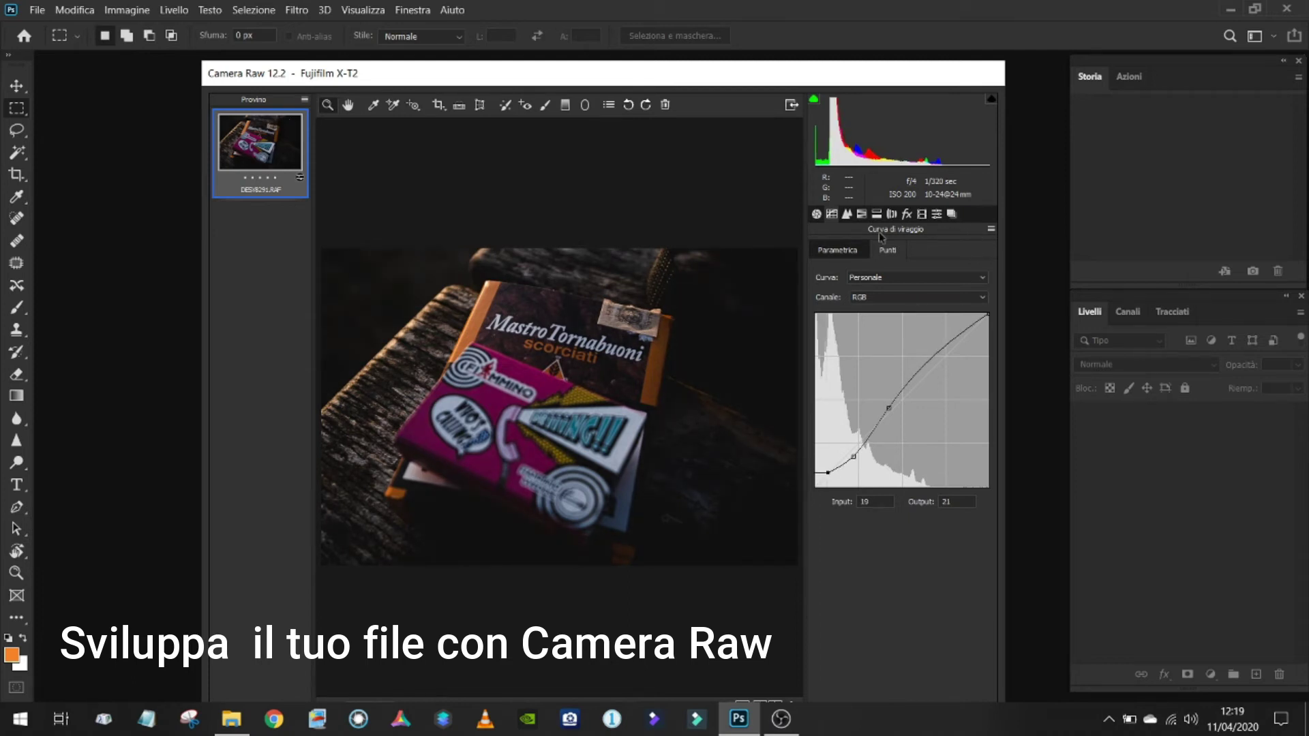
Review the detail, HSL, split toning, lens correction and calibration settings of the photo
{"action": "left_click", "coordinate": [847, 214]}
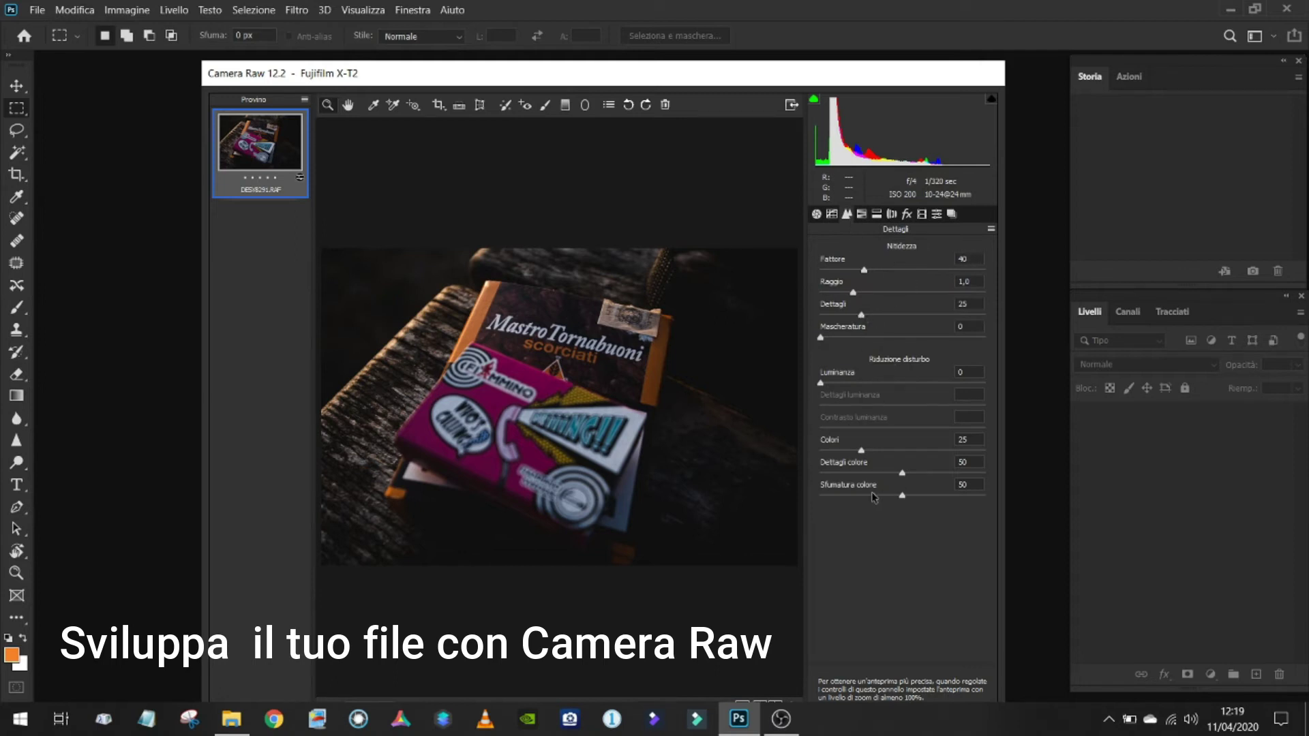
{"action": "left_click", "coordinate": [862, 215]}
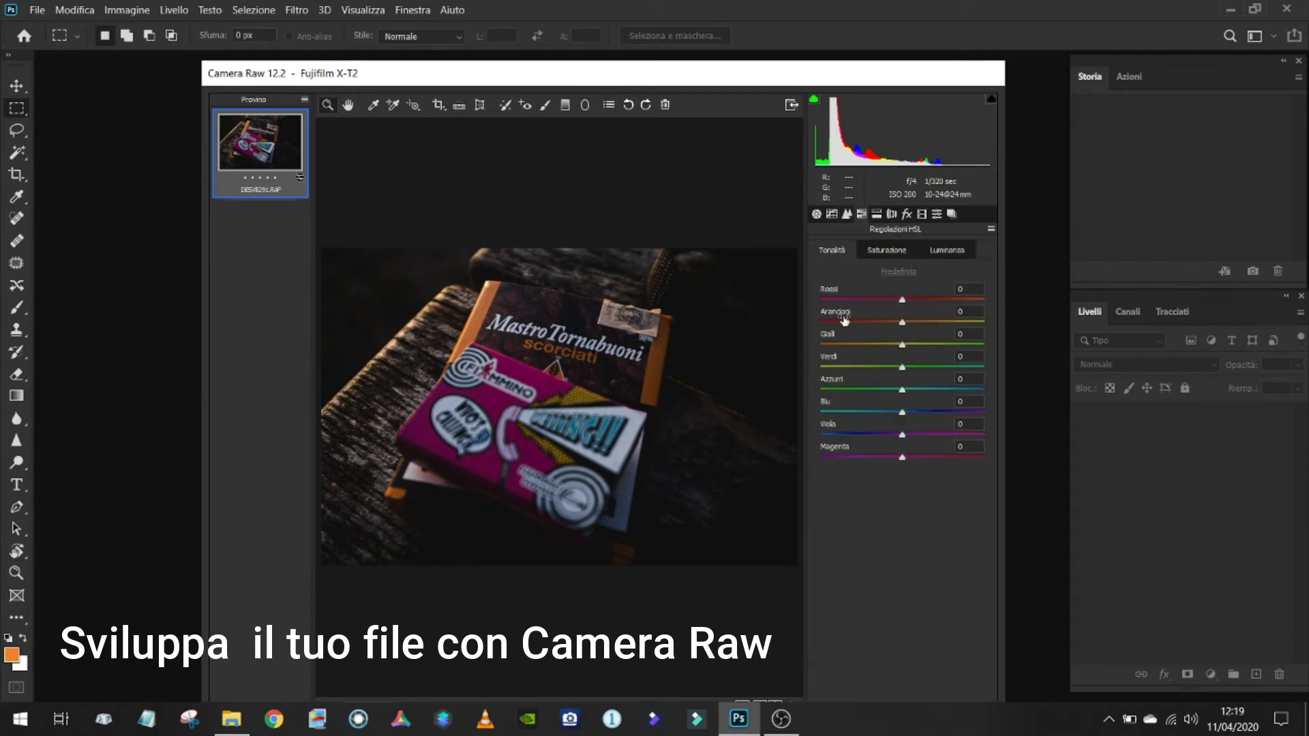
{"action": "left_click", "coordinate": [877, 215]}
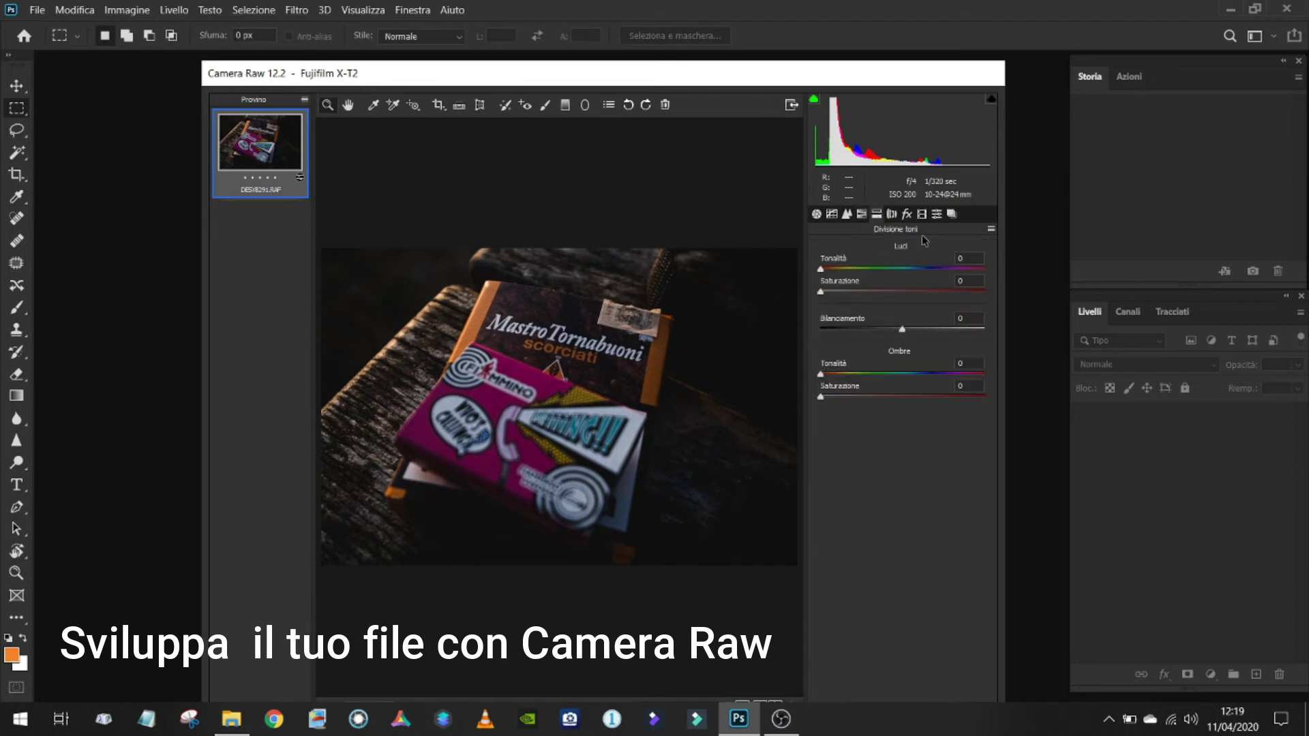
{"action": "left_click", "coordinate": [892, 214]}
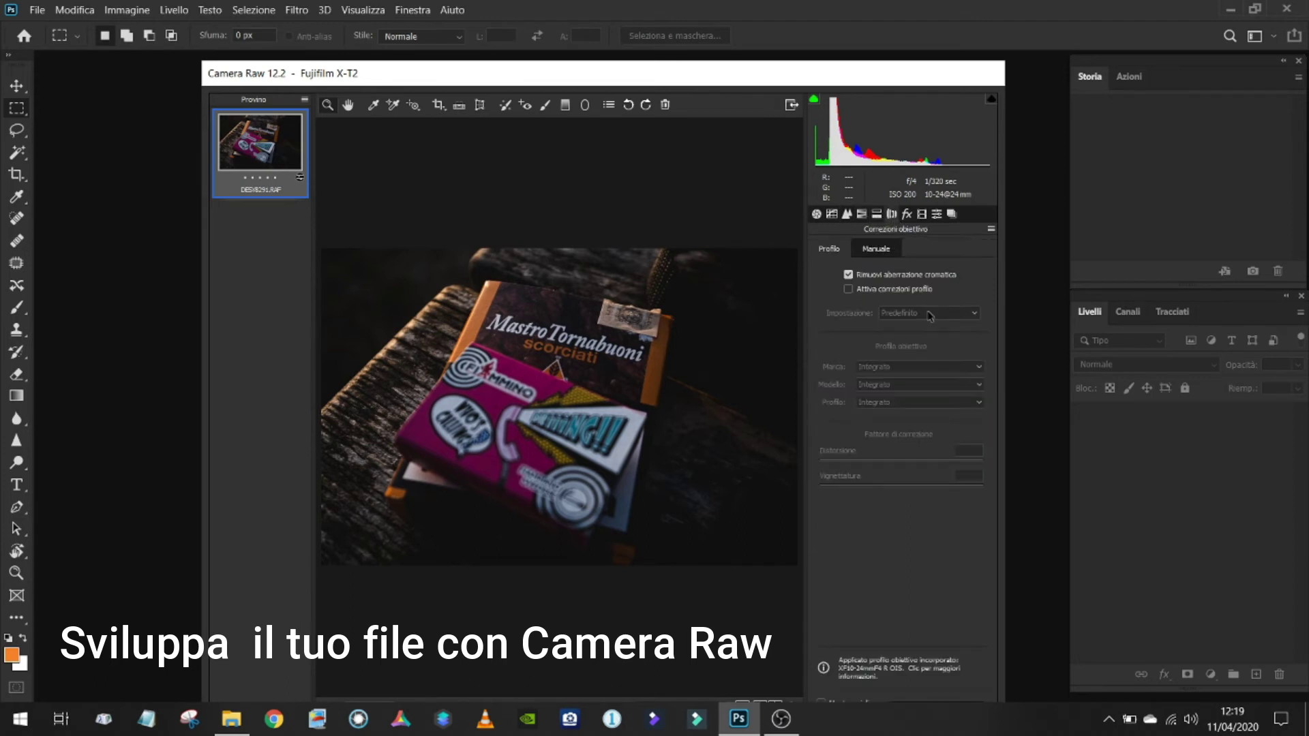
{"action": "left_click", "coordinate": [922, 216]}
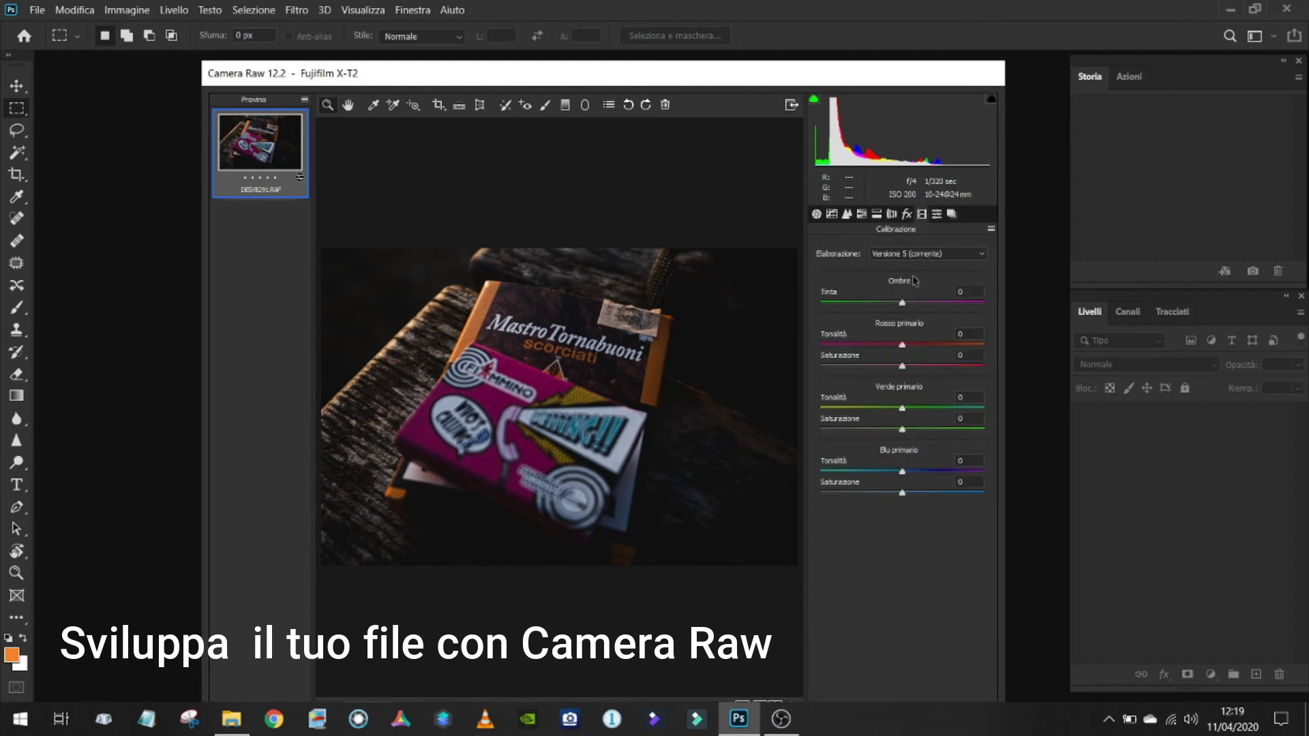
Save the current development settings, with the Predefinito subset, as a Camera Raw preset named Sigari
{"action": "left_click", "coordinate": [937, 214]}
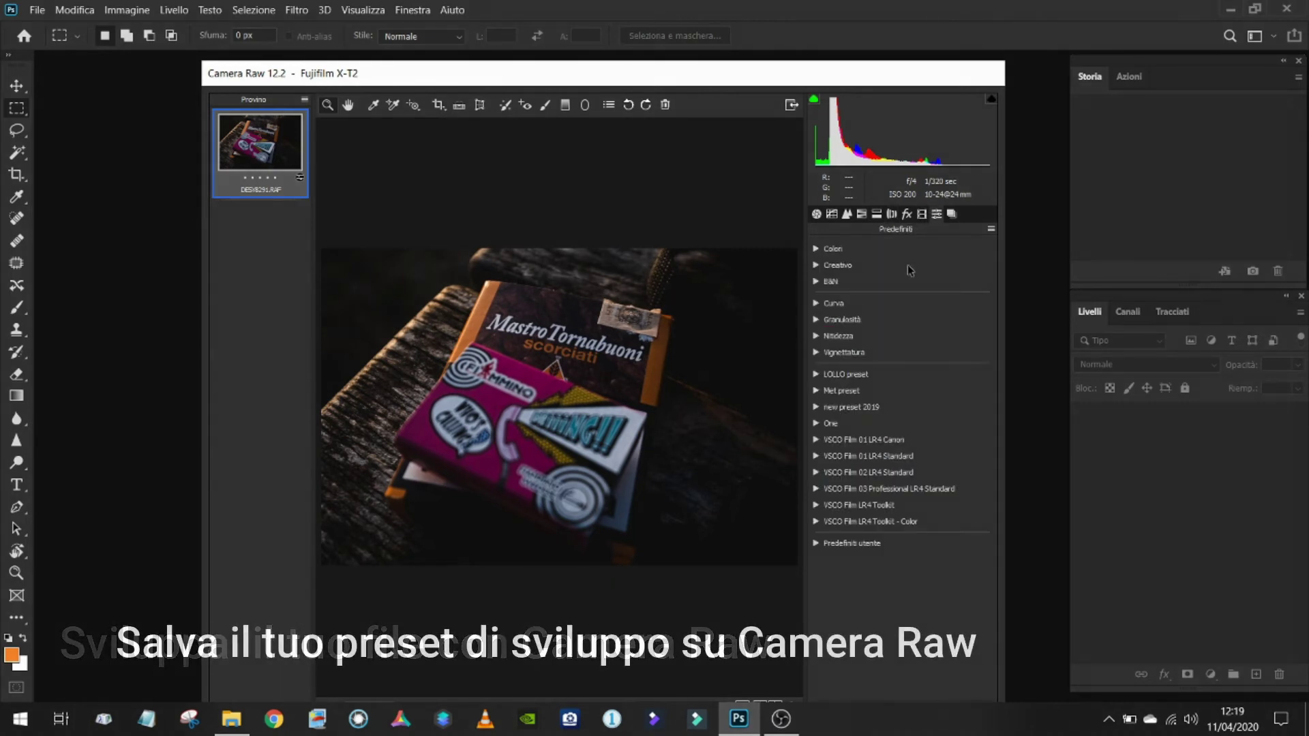
{"action": "left_click", "coordinate": [817, 545]}
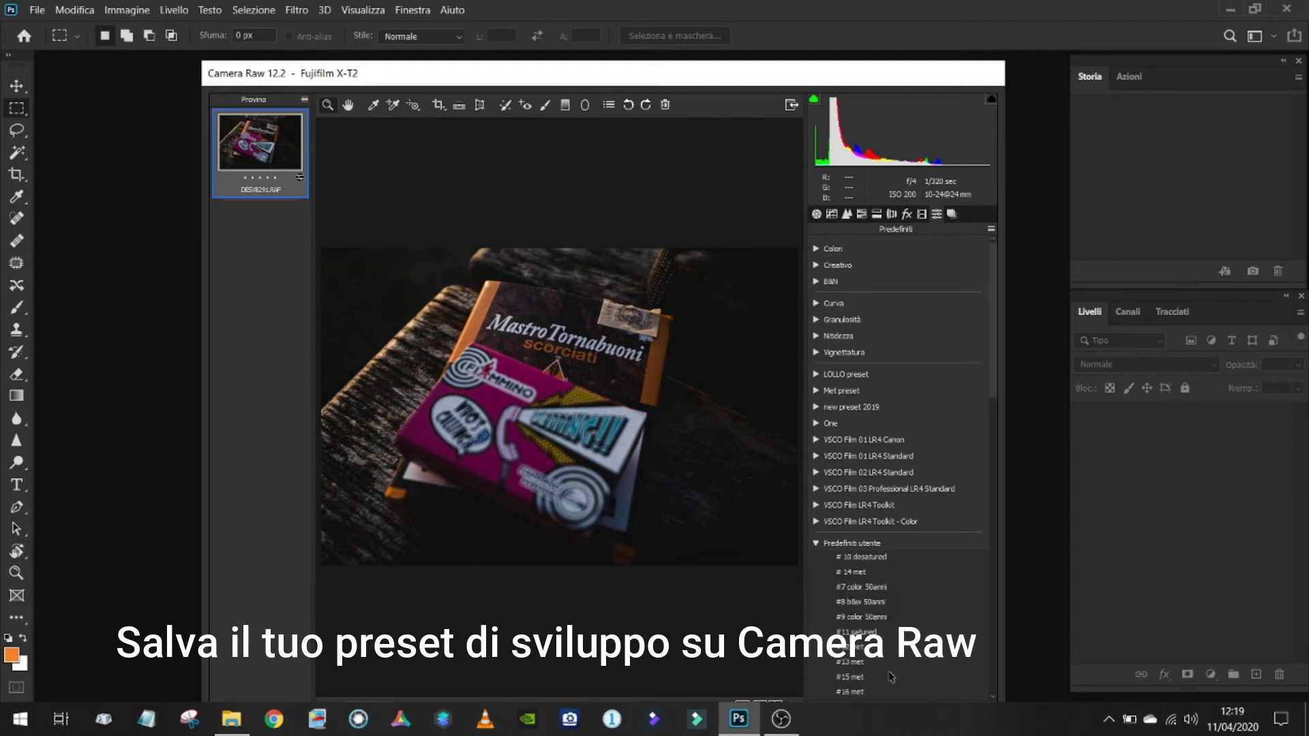
{"action": "left_click", "coordinate": [817, 544]}
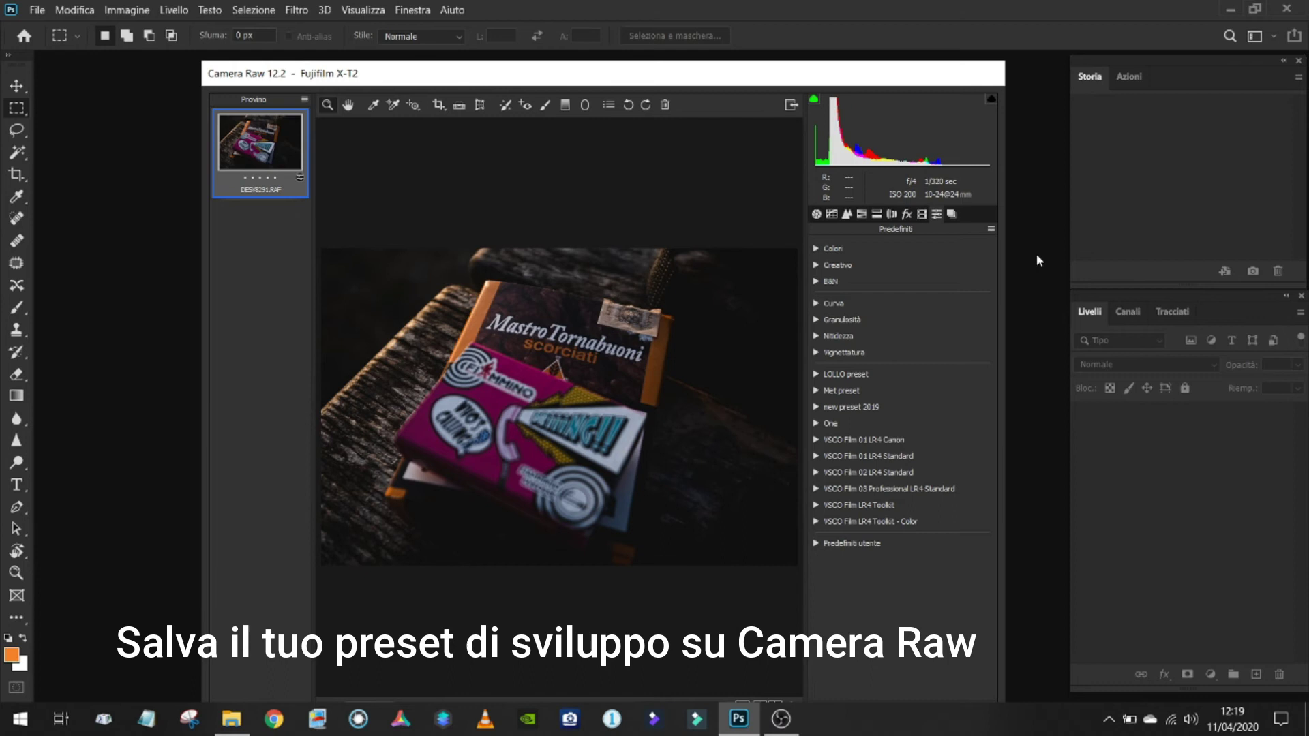
{"action": "left_click", "coordinate": [992, 231]}
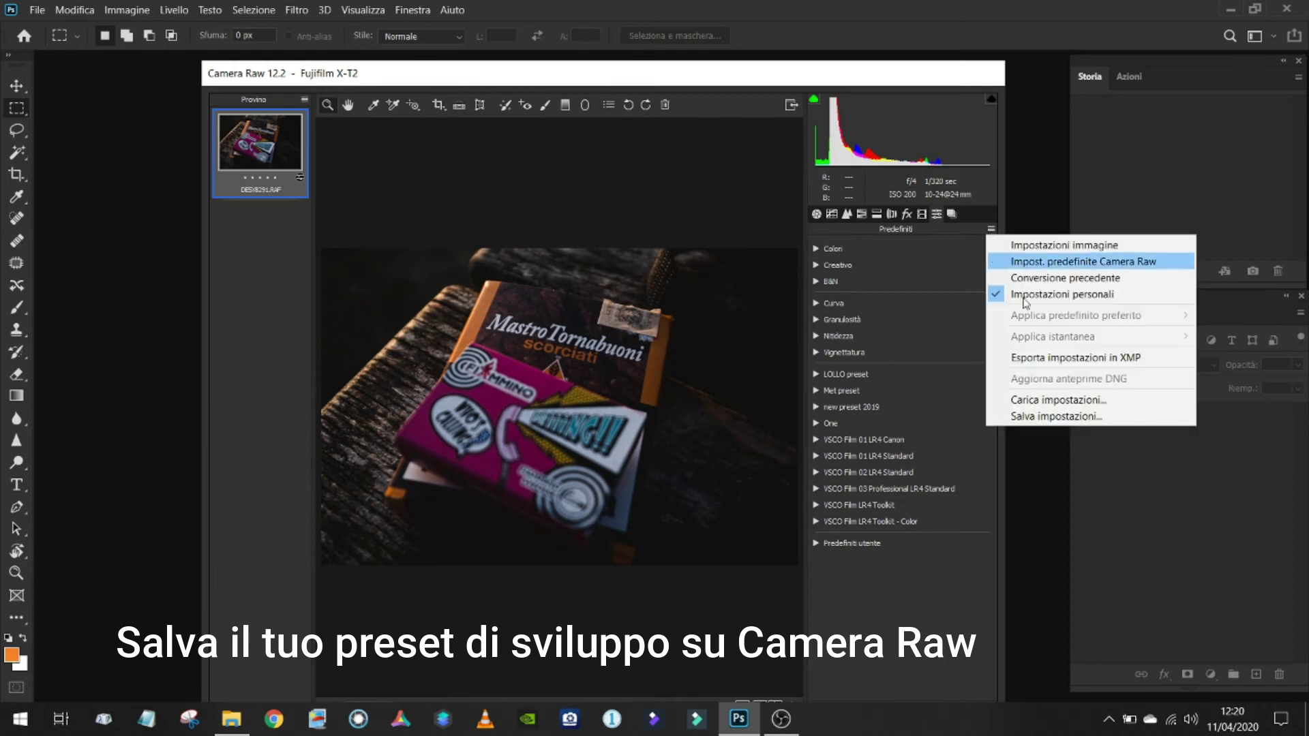
{"action": "left_click", "coordinate": [1038, 417]}
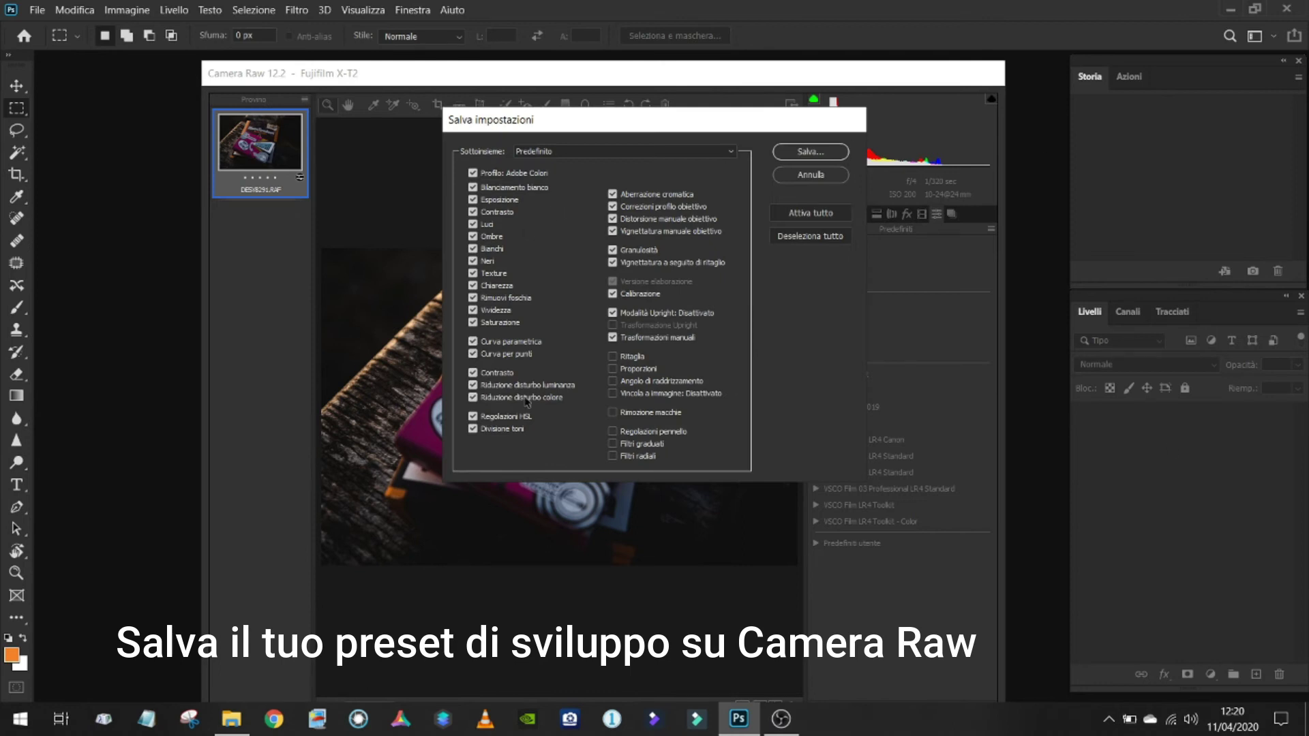
{"action": "left_click", "coordinate": [803, 155]}
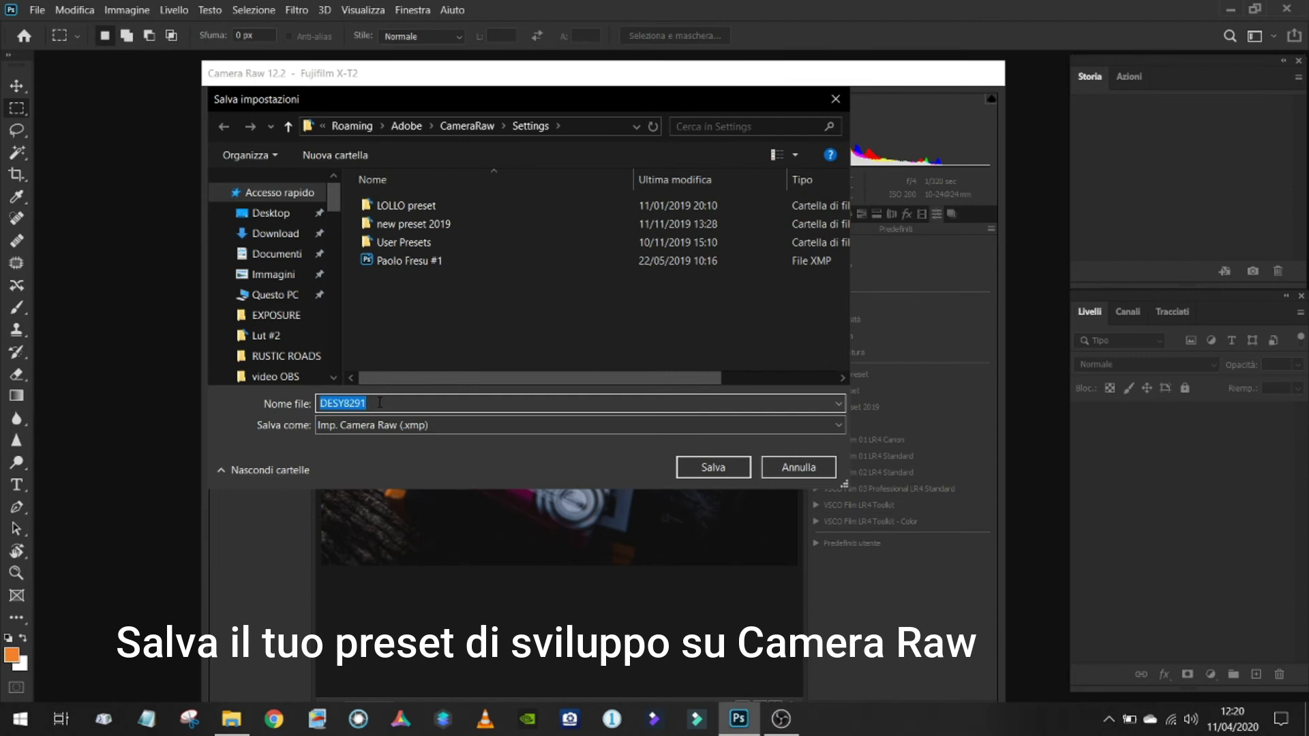
{"action": "type", "text": "Sigari"}
{"action": "left_click", "coordinate": [711, 468]}
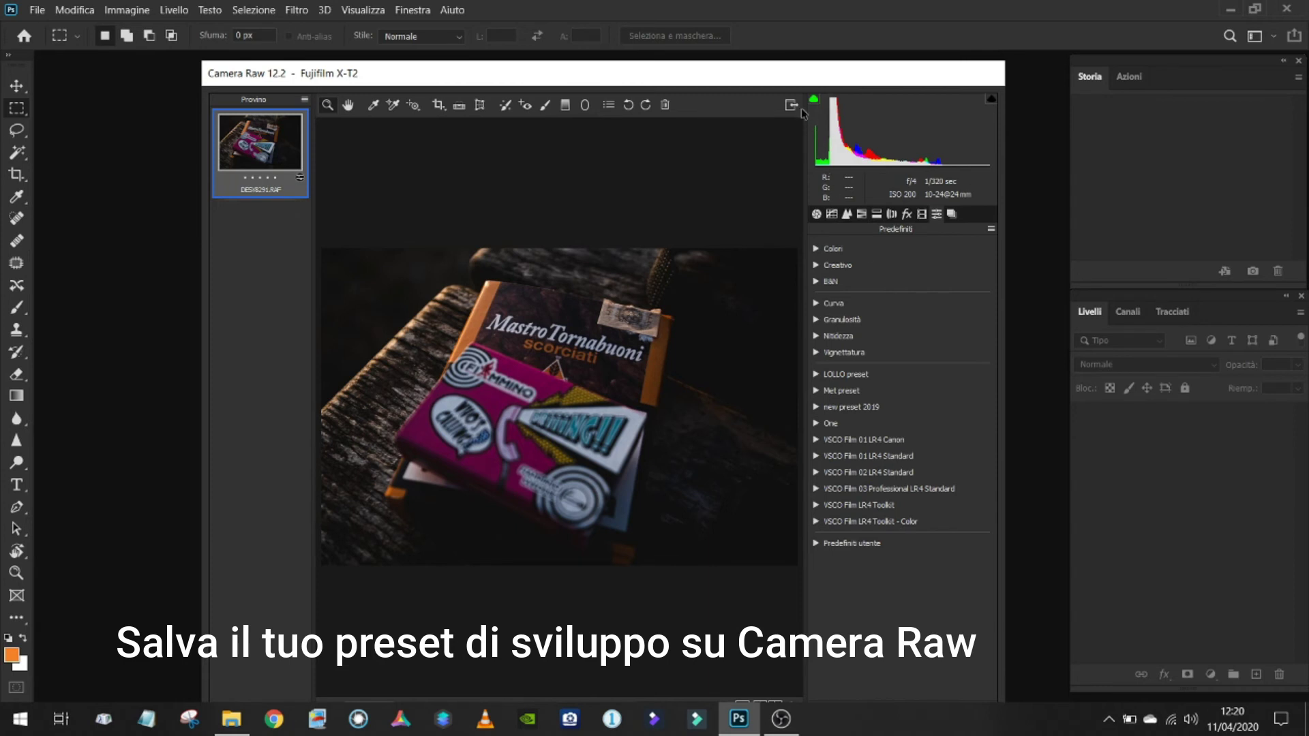
Shrink and reposition the Camera Raw window, and apply the Sigari preset from the user presets
{"action": "left_click_drag", "start_coordinate": [205, 63], "coordinate": [263, 129]}
{"action": "left_click_drag", "start_coordinate": [587, 139], "coordinate": [573, 93]}
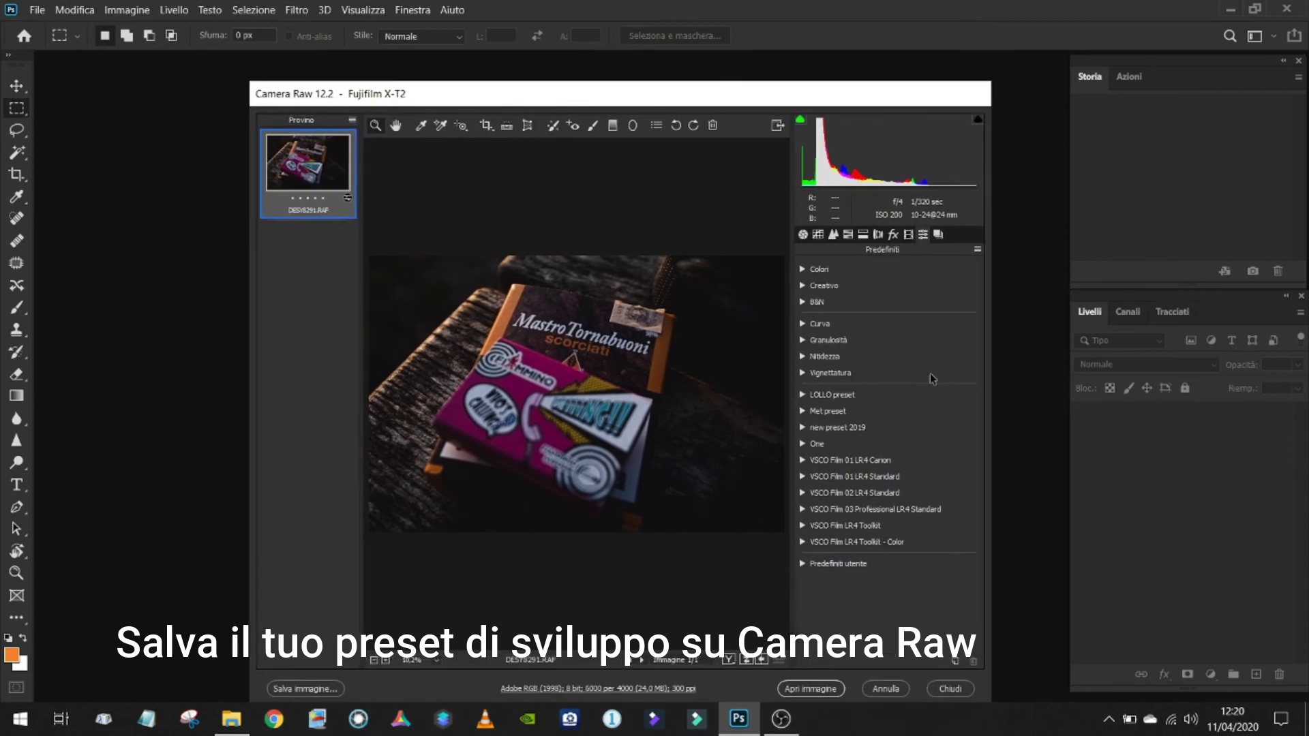
{"action": "left_click", "coordinate": [805, 566]}
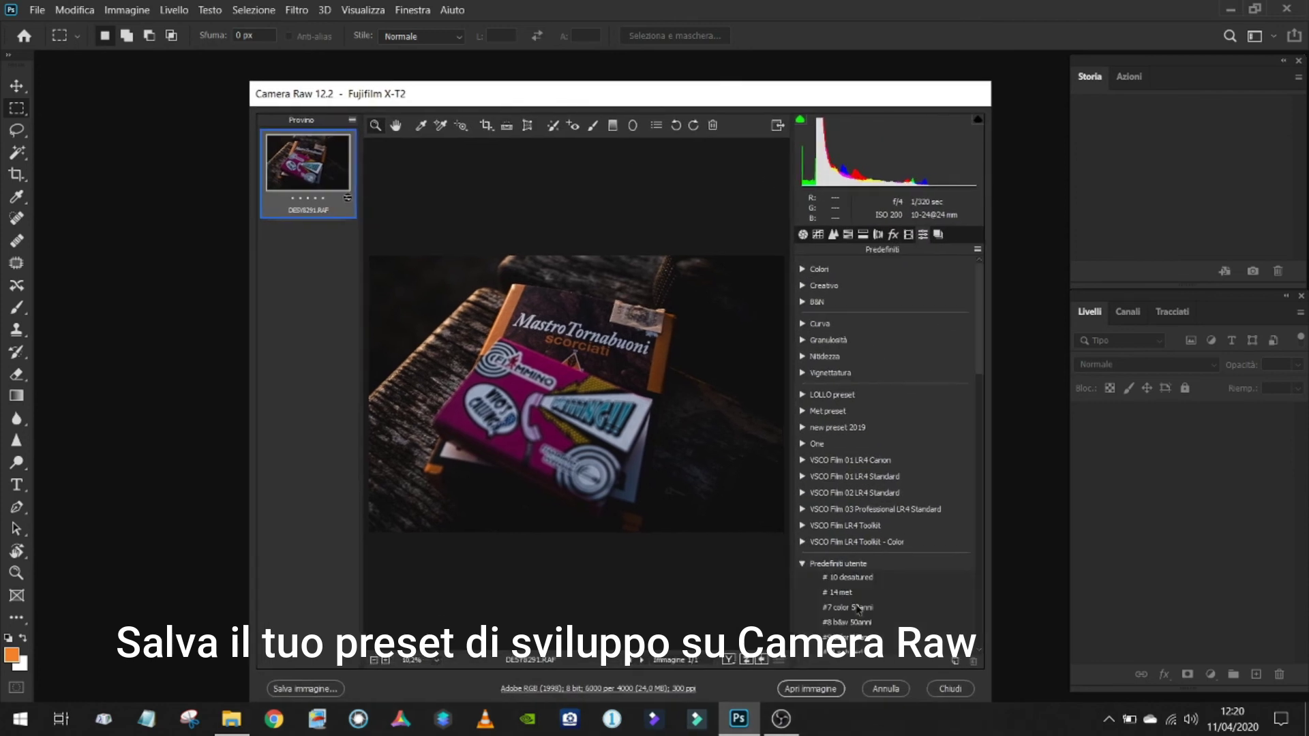
{"action": "scroll", "coordinate": [882, 613], "scroll_direction": "down", "scroll_amount": 5}
{"action": "scroll", "coordinate": [882, 607], "scroll_direction": "down", "scroll_amount": 8}
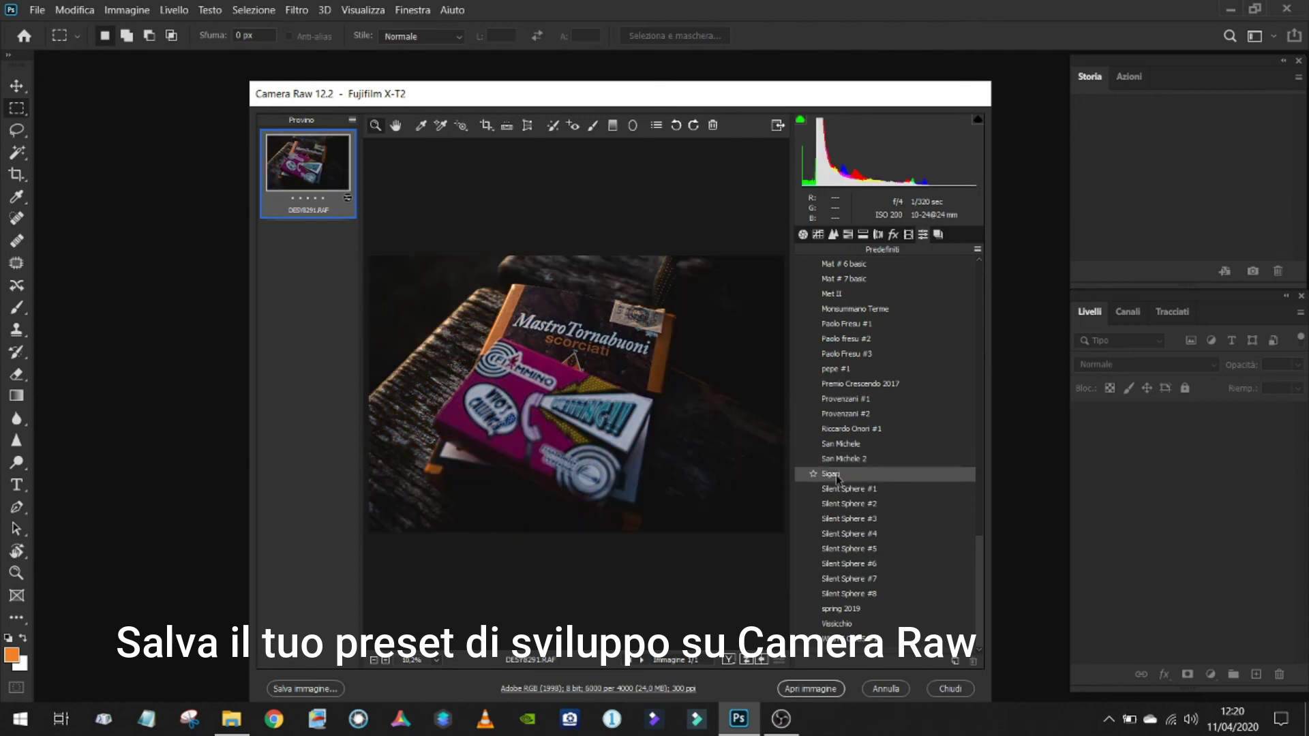
{"action": "left_click", "coordinate": [836, 474]}
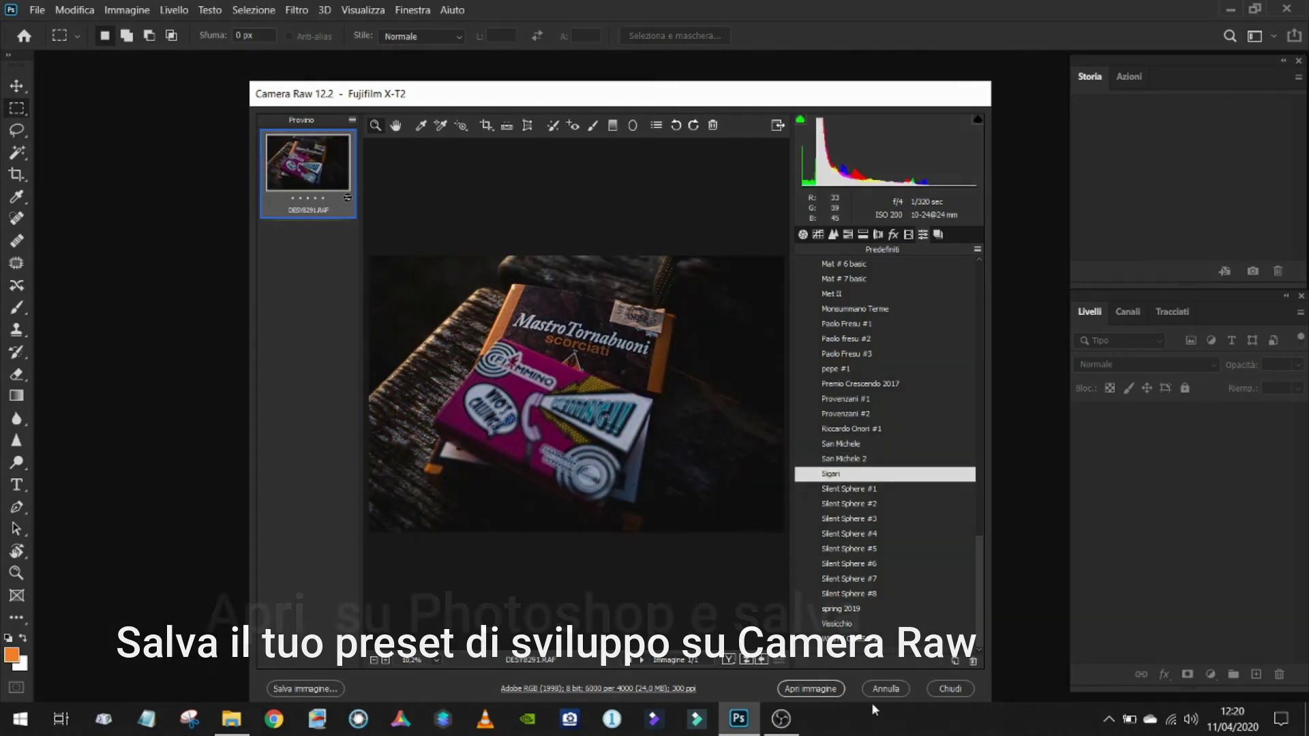
Open the developed image in Photoshop, using its embedded Adobe RGB (1998) colour profile
{"action": "left_click", "coordinate": [819, 688]}
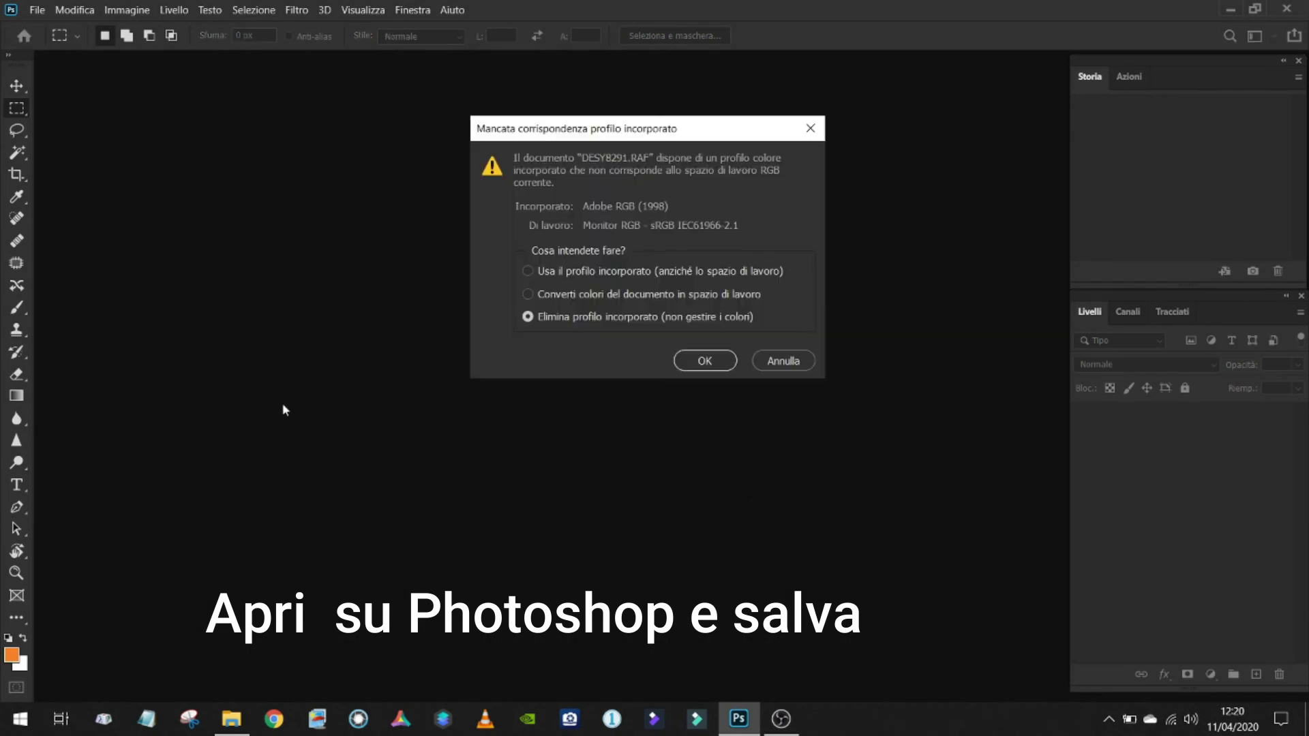
{"action": "left_click", "coordinate": [611, 273]}
{"action": "left_click", "coordinate": [683, 358]}
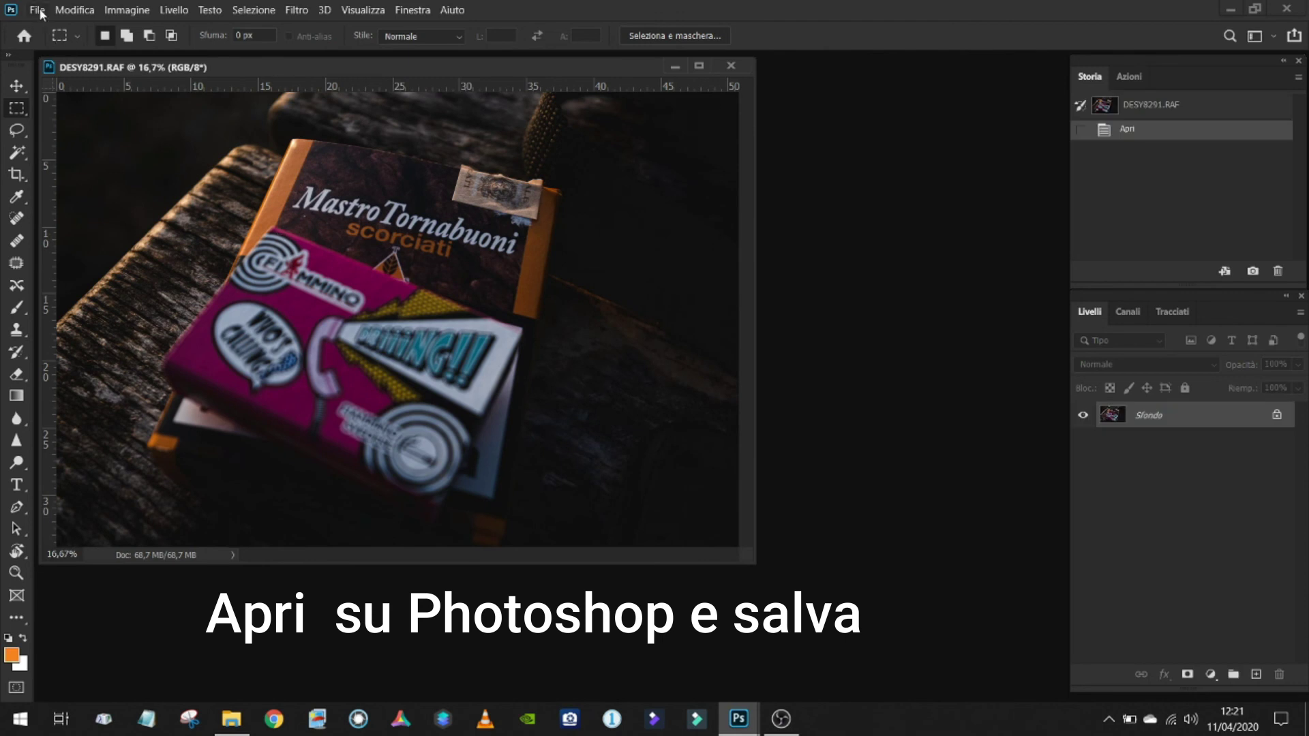
Save the image as the JPEG file Sigari in the pictures folder on DATA (D:) at quality 12, and close the document
{"action": "left_click", "coordinate": [38, 10]}
{"action": "left_click", "coordinate": [95, 206]}
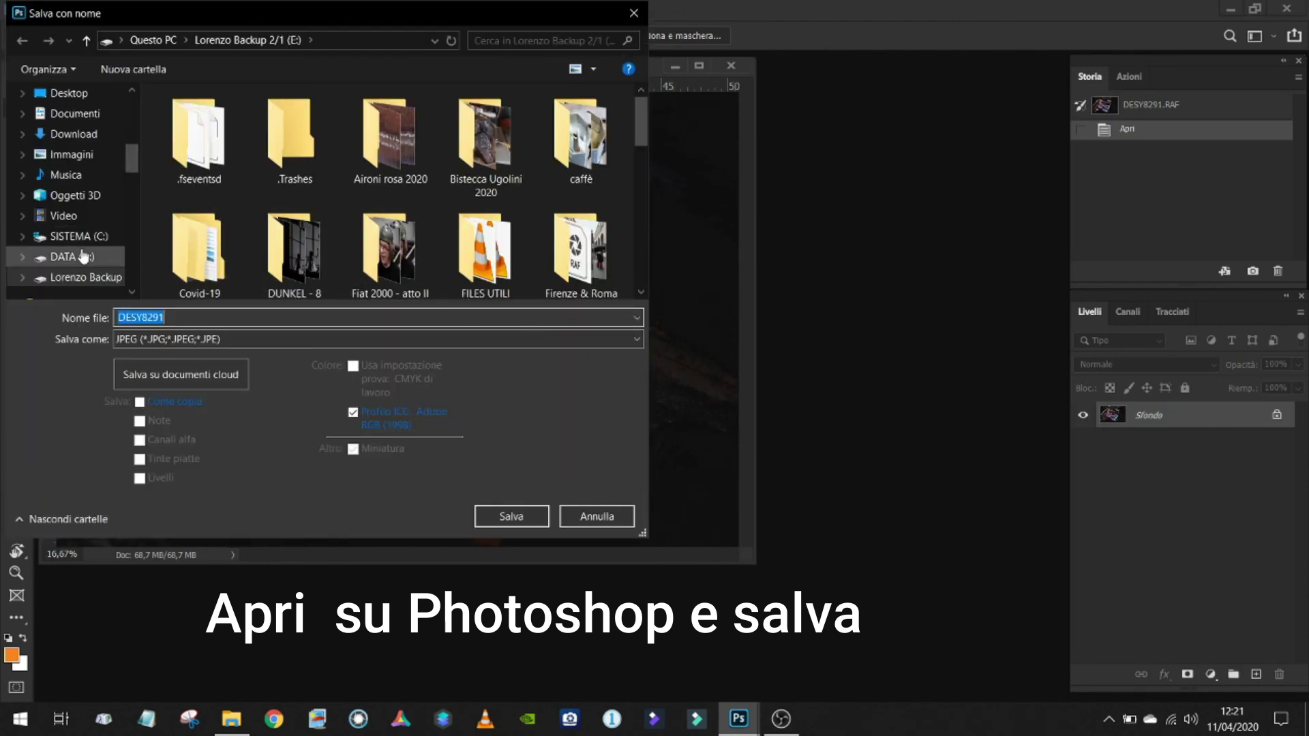
{"action": "left_click", "coordinate": [83, 257]}
{"action": "scroll", "coordinate": [600, 245], "scroll_direction": "down", "scroll_amount": 1}
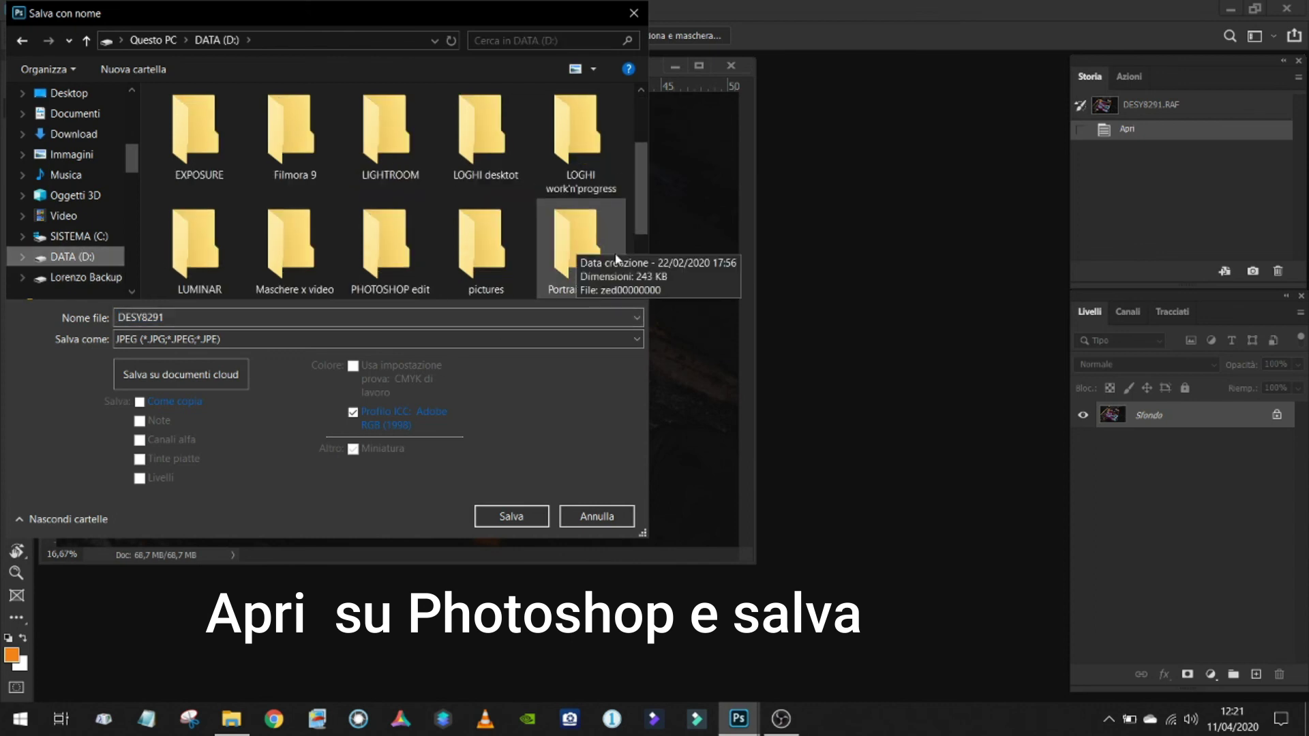
{"action": "double_click", "coordinate": [495, 228]}
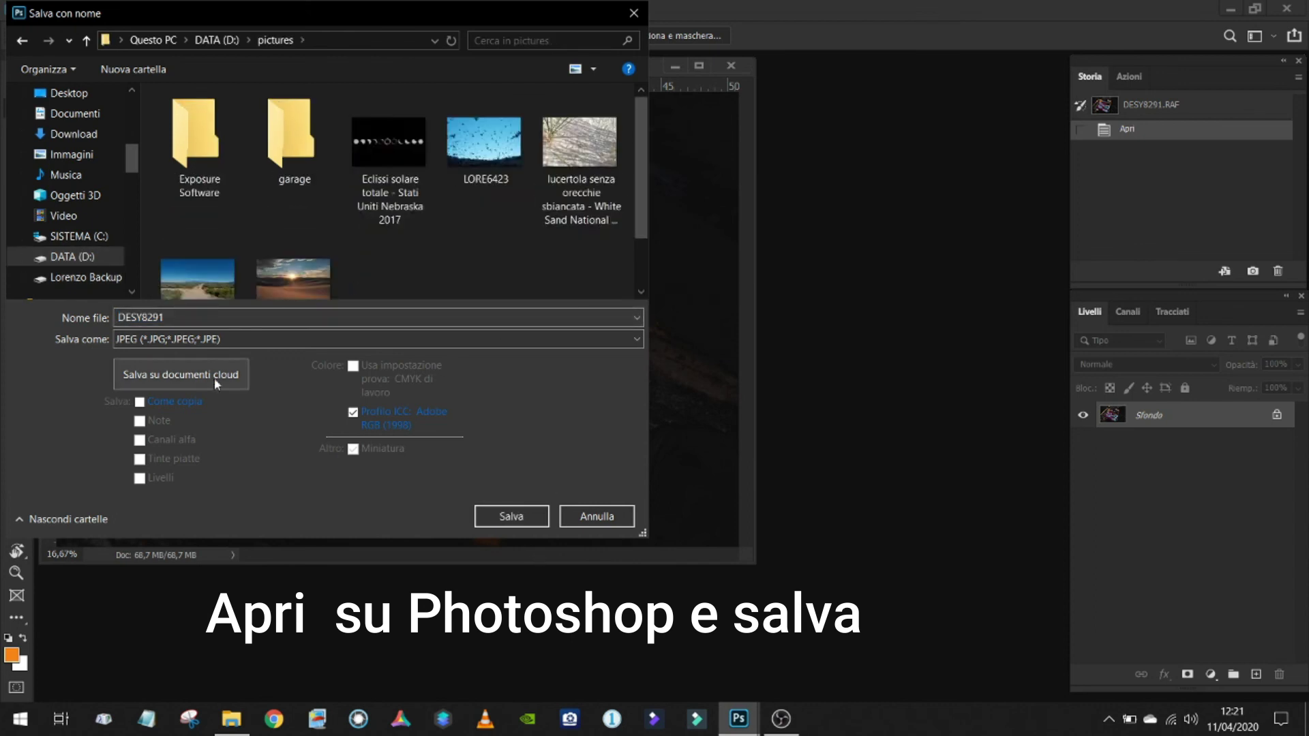
{"action": "type", "text": "Sigari"}
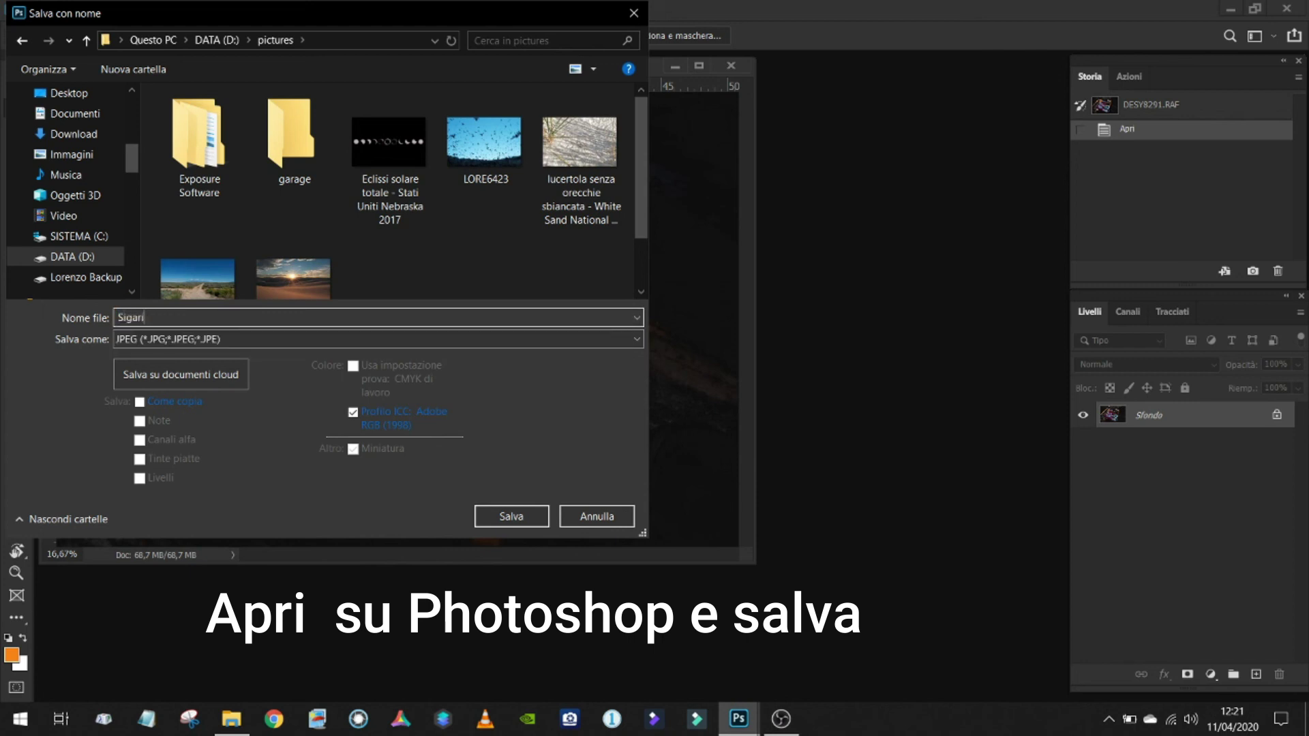
{"action": "left_click", "coordinate": [506, 511]}
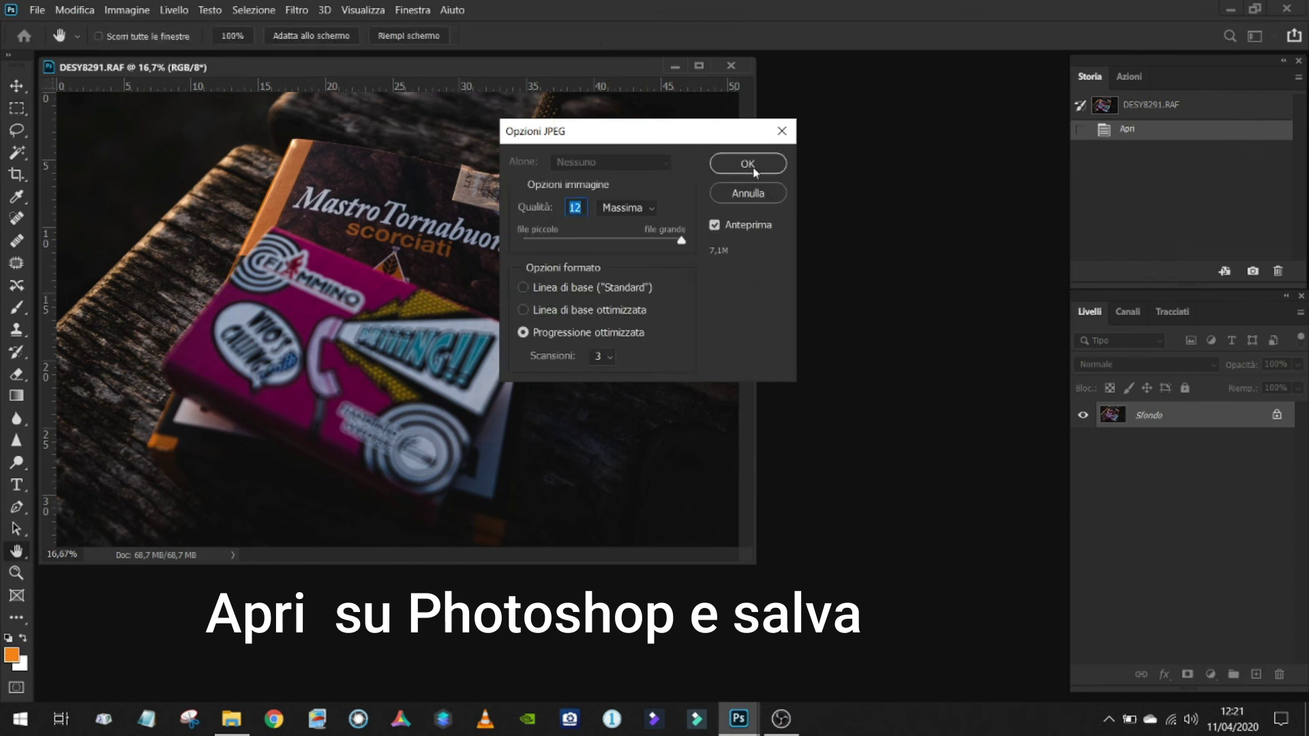
{"action": "left_click", "coordinate": [749, 164]}
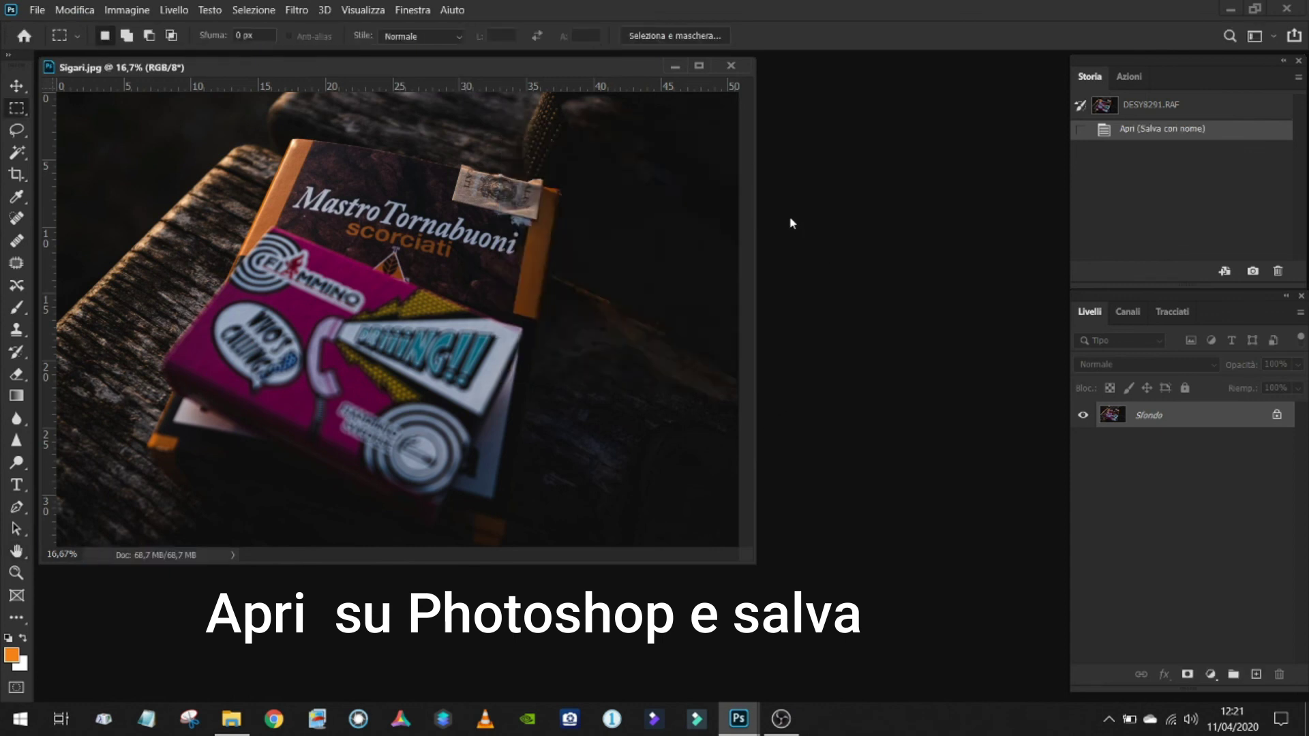
{"action": "left_click", "coordinate": [731, 65]}
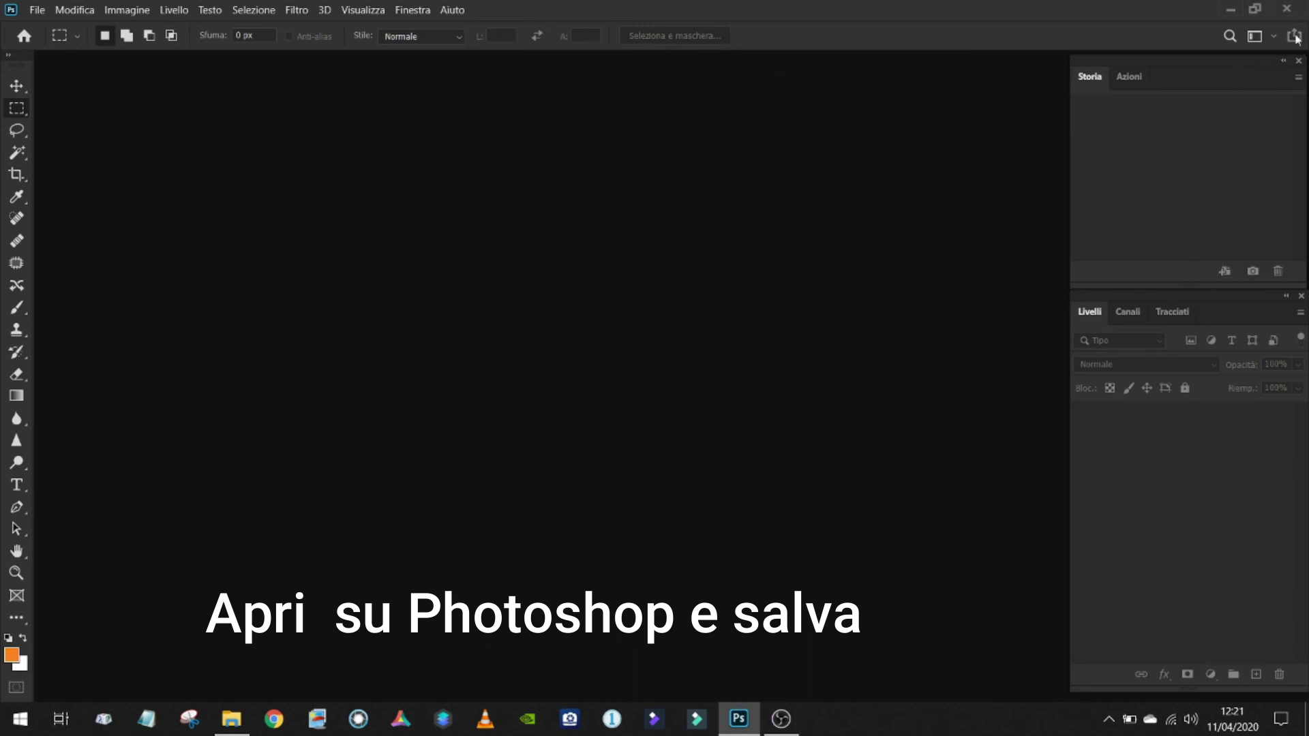